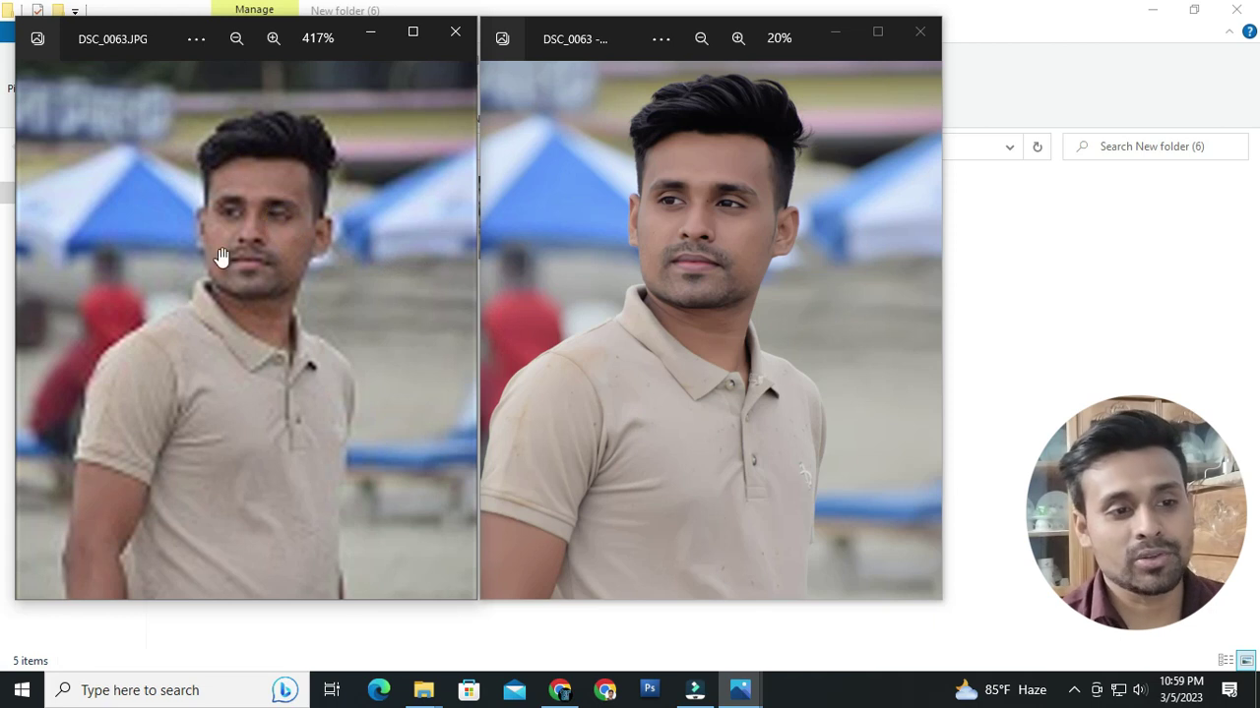
Compare the sharpness of DSC_0063.JPG and DSC_0063 - Copy side by side, finishing with both photo windows minimized.
click(739, 195)
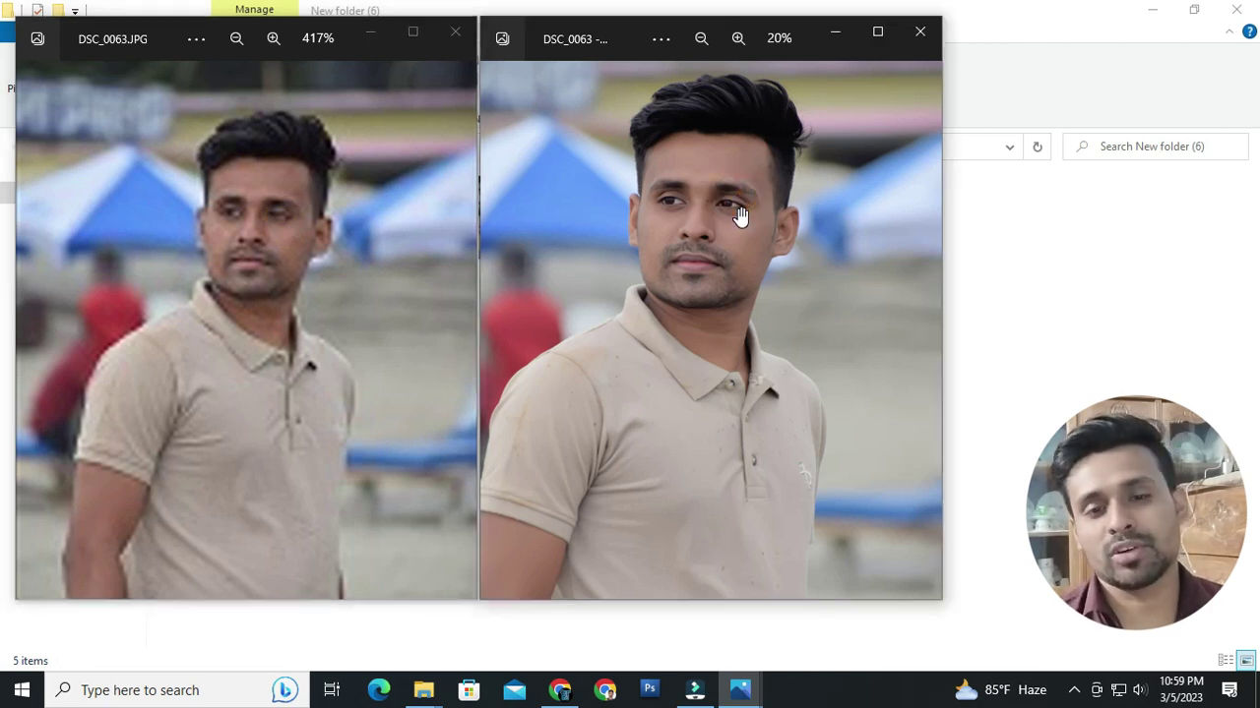
scroll(740, 218, down, 1)
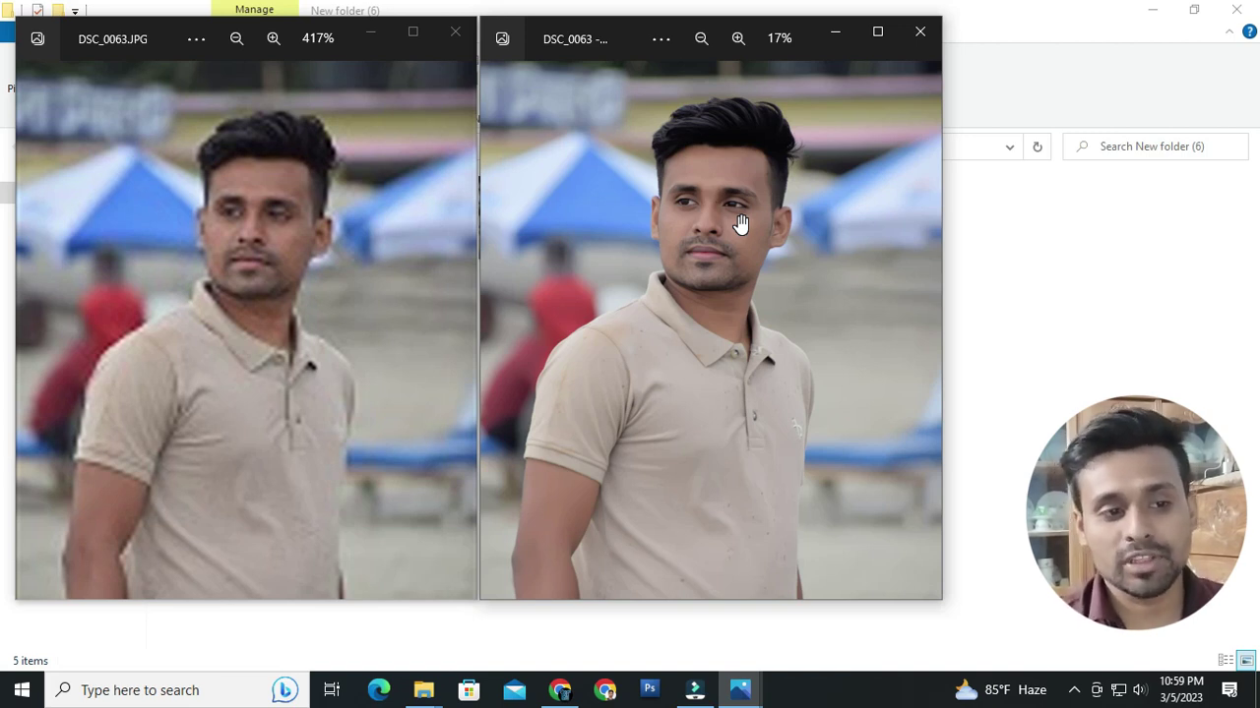
scroll(774, 221, up, 1)
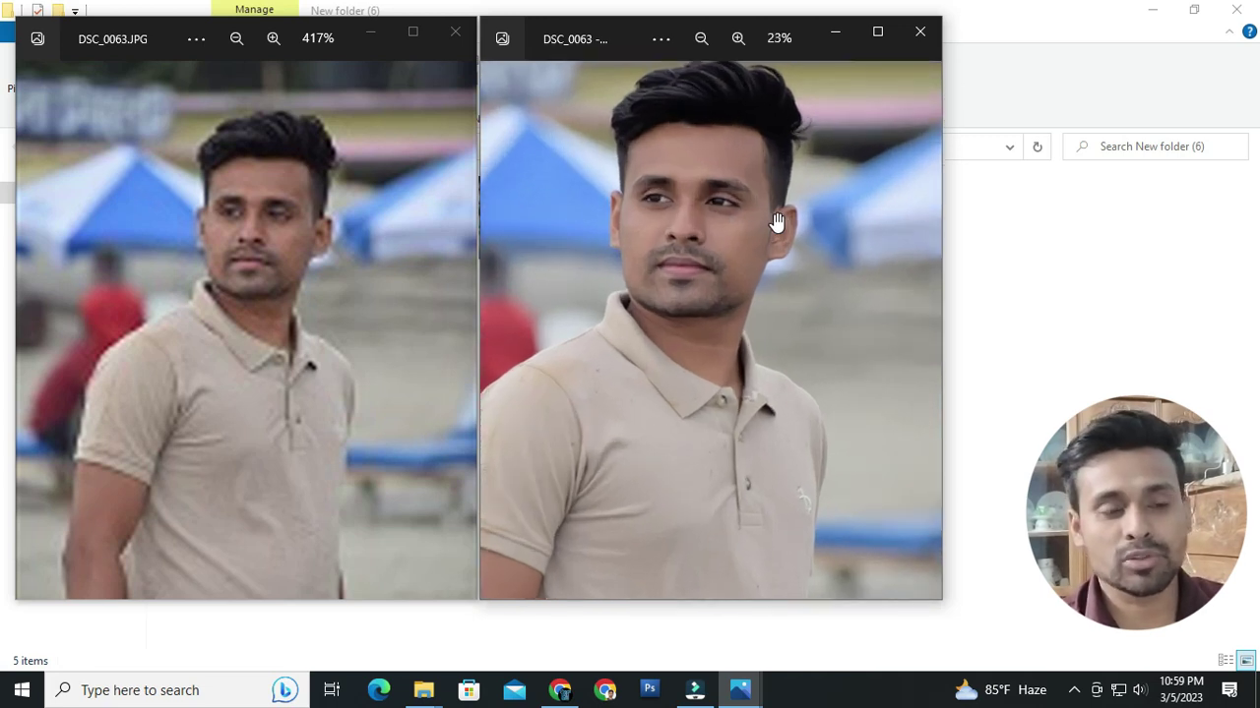
scroll(776, 222, down, 1)
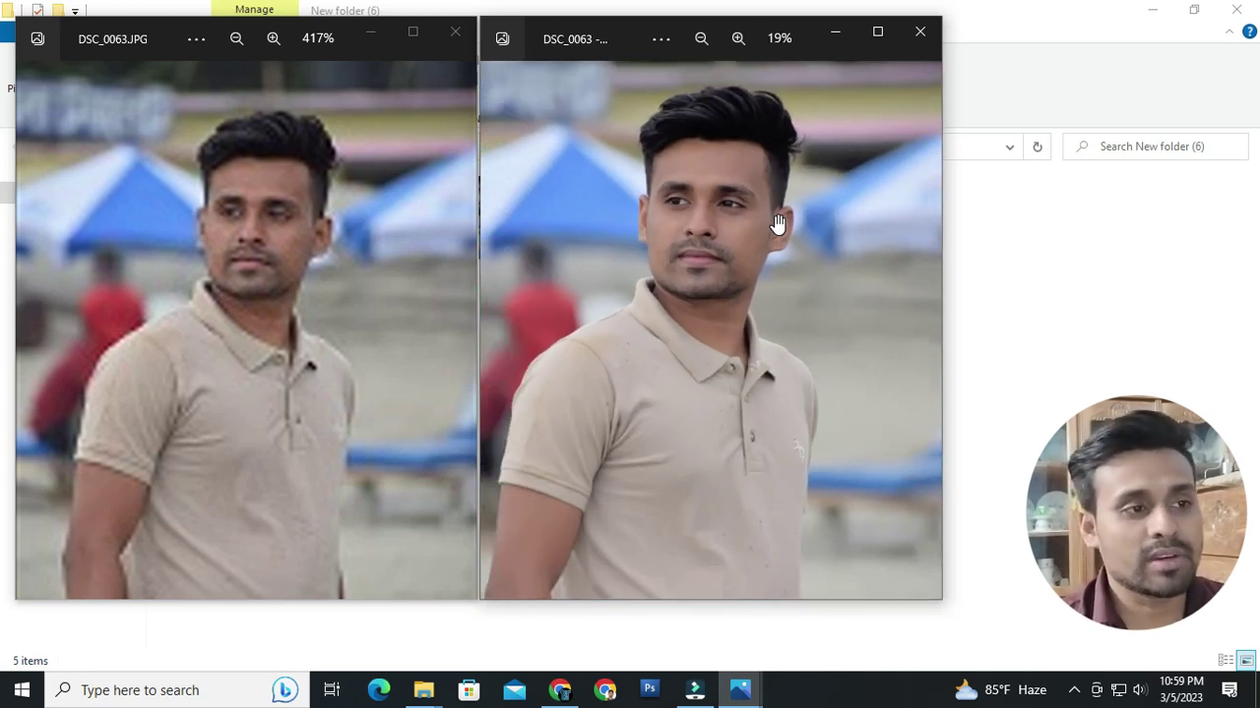
click(842, 35)
click(368, 36)
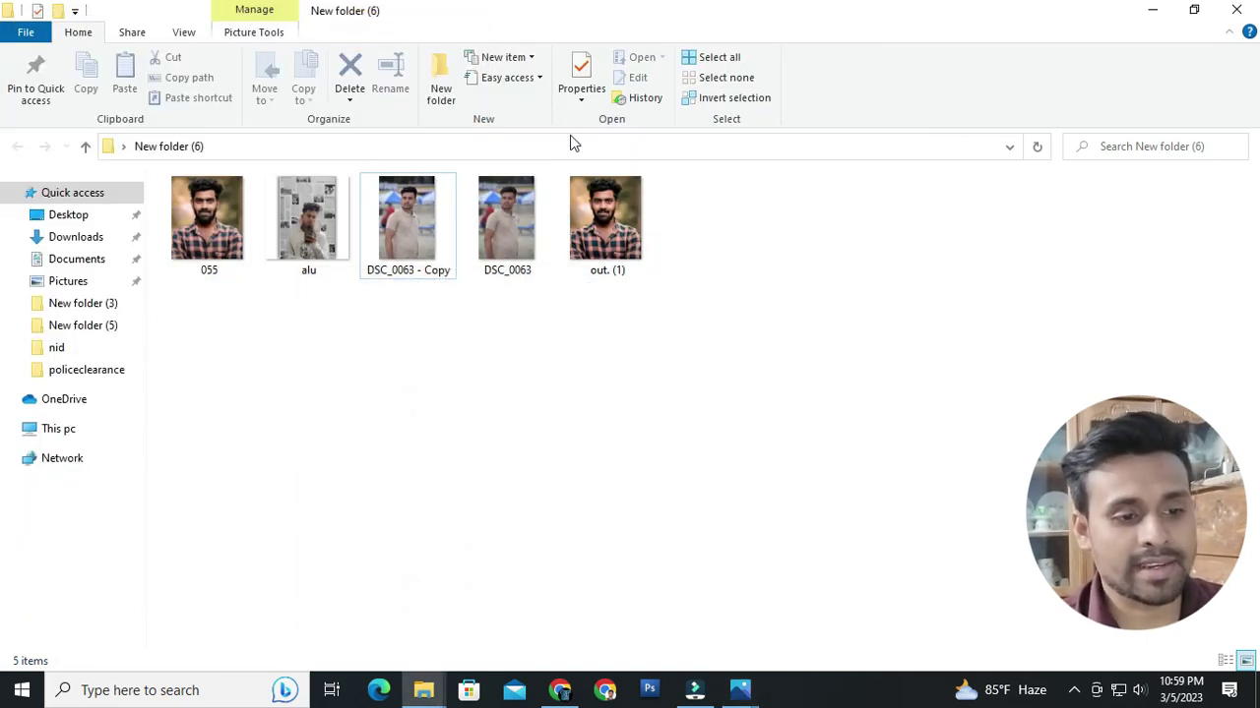
Restore the two minimized DSC_0063 photo windows side by side.
mouse_move(748, 687)
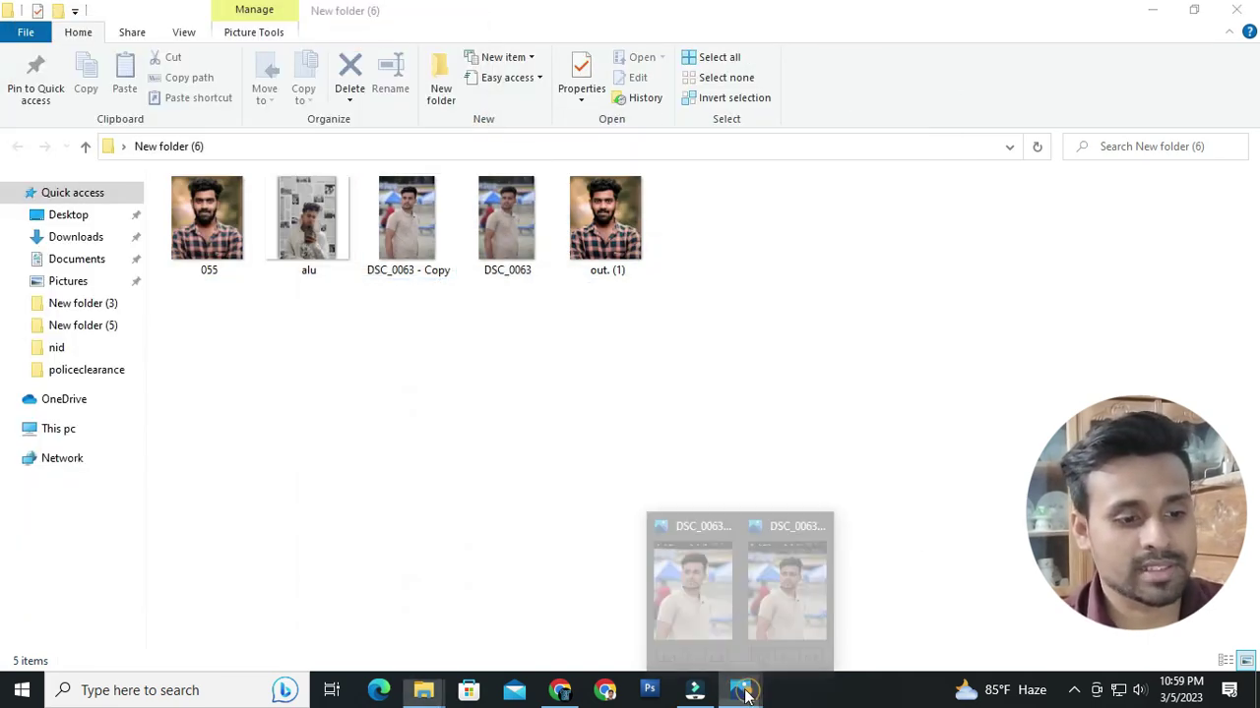
click(810, 605)
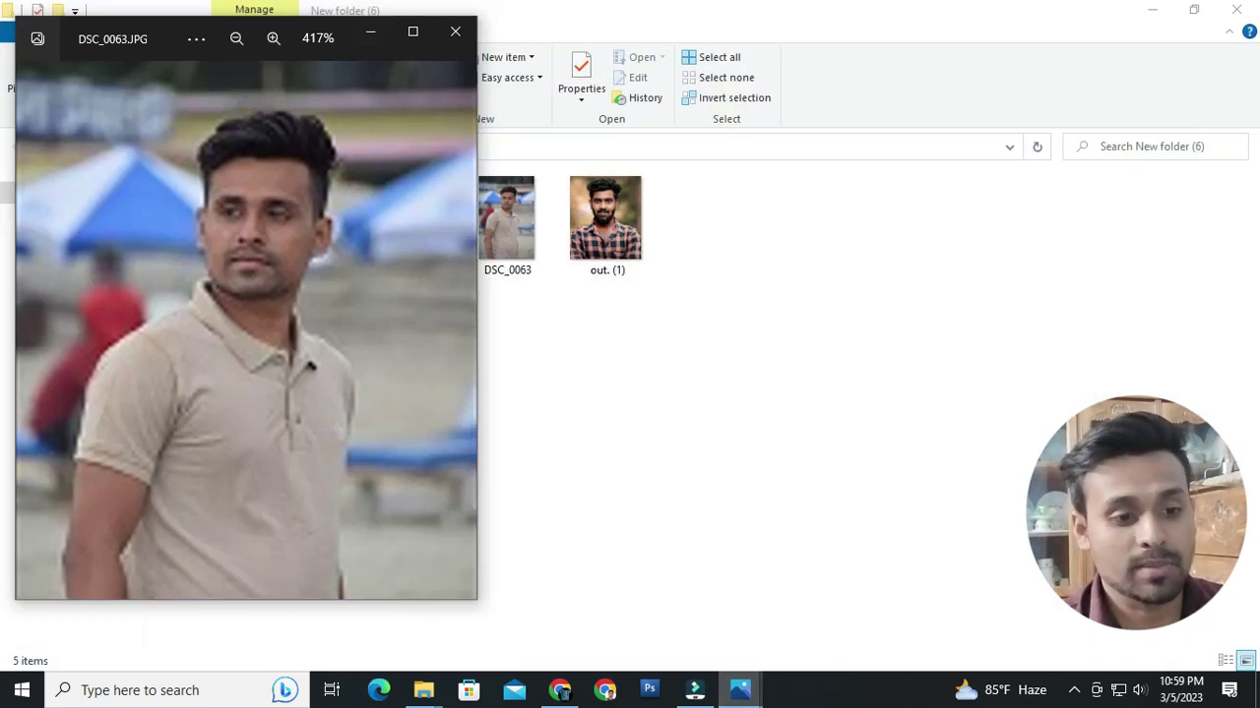
click(740, 690)
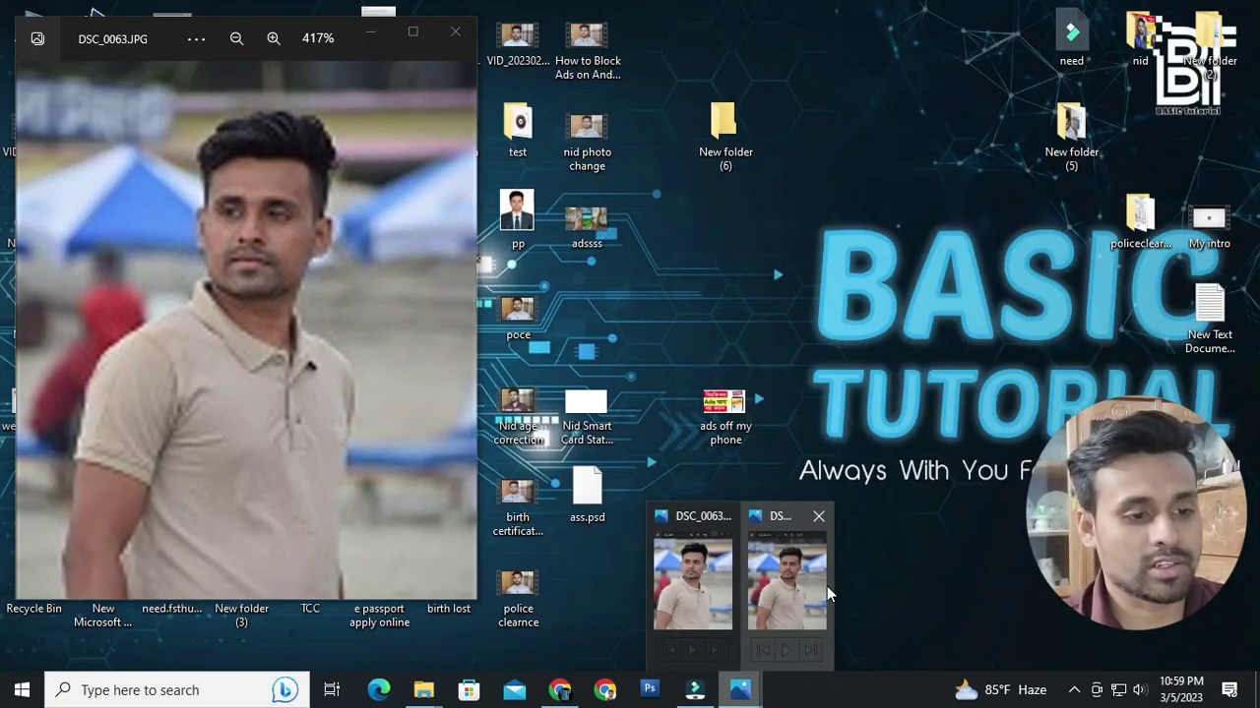
click(811, 580)
click(740, 690)
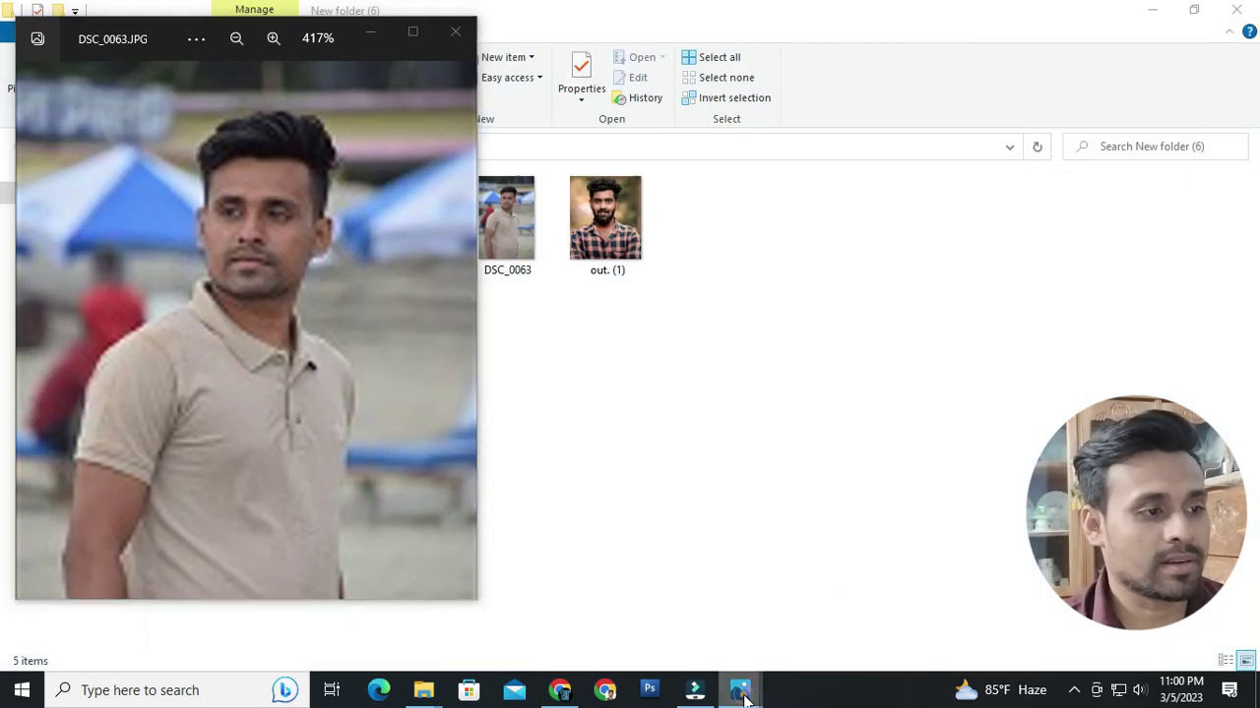
click(787, 581)
Show out. (1).jpg in place of DSC_0063.JPG and 055.jpg in place of DSC_0063 - Copy.
click(392, 262)
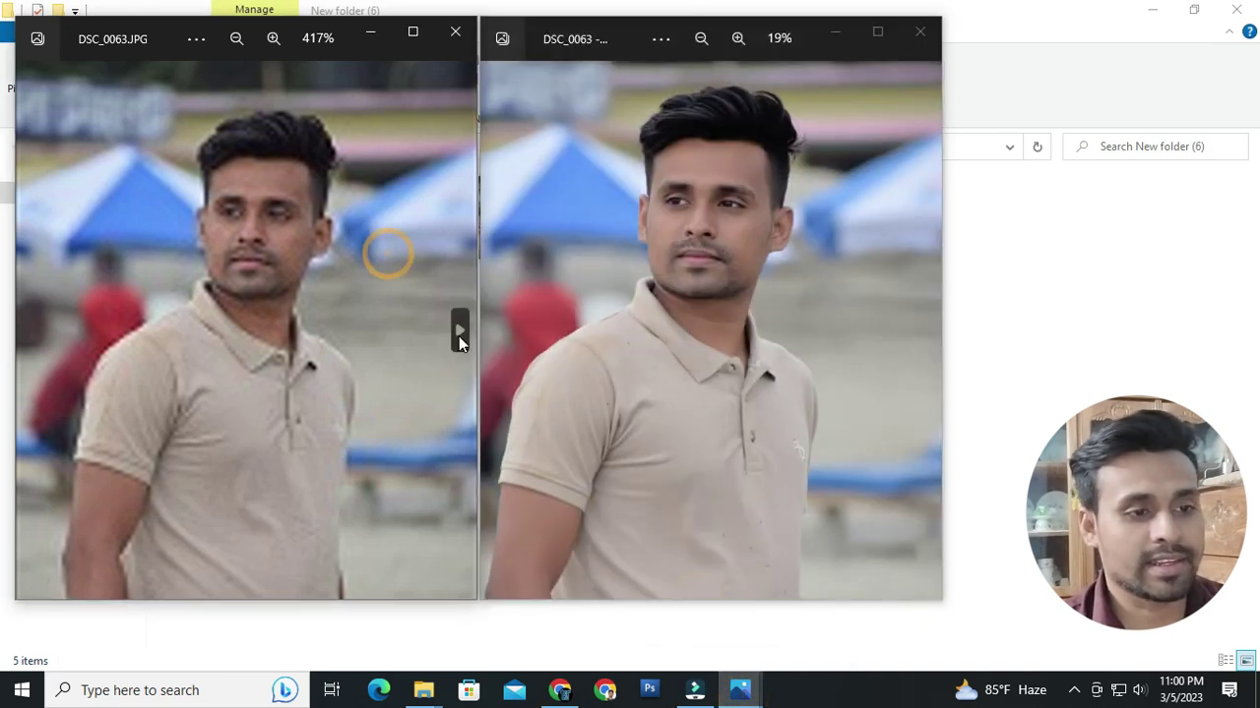
click(459, 331)
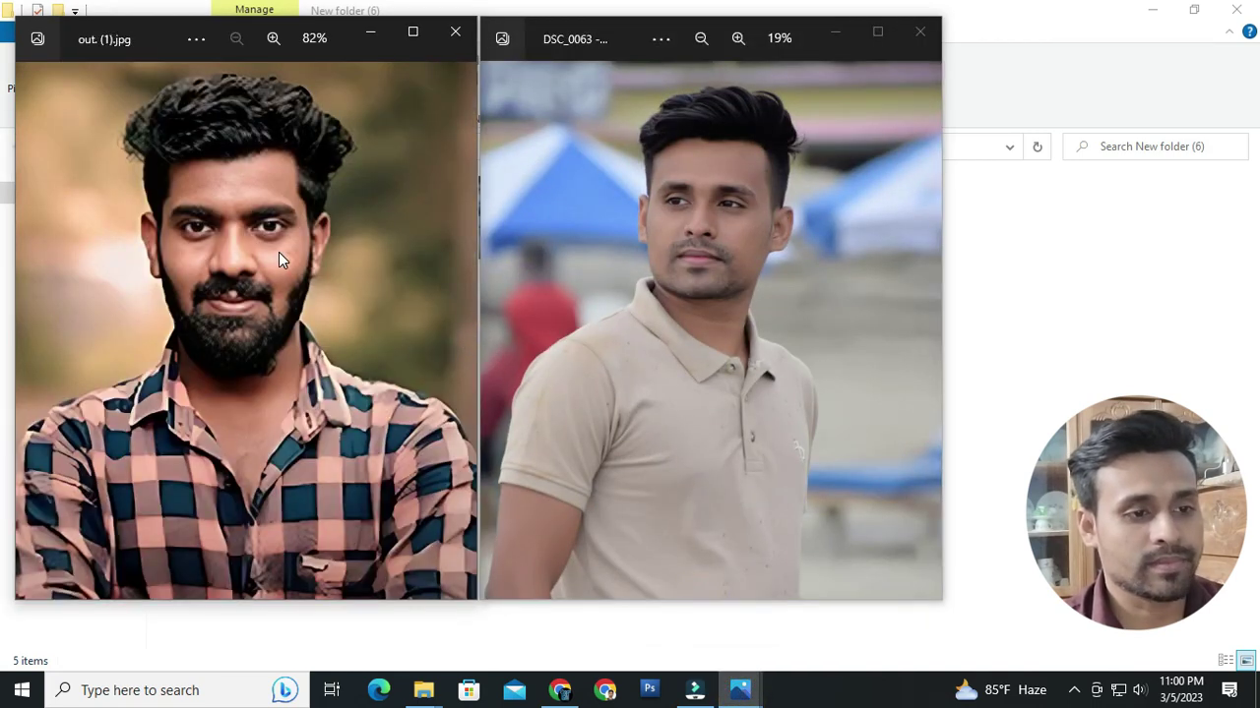
click(781, 262)
click(495, 331)
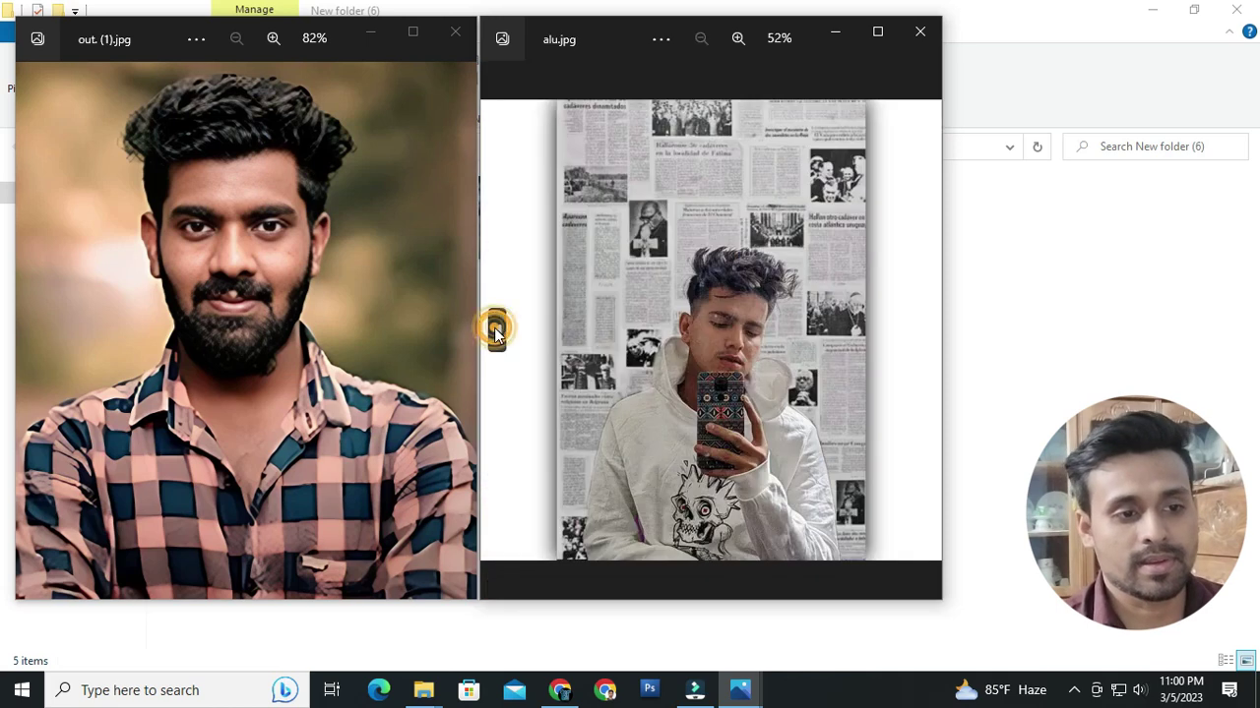
click(495, 331)
Compare the facial detail of out. (1).jpg and 055.jpg at high magnification, finishing with both photo windows minimized.
scroll(707, 303, up, 5)
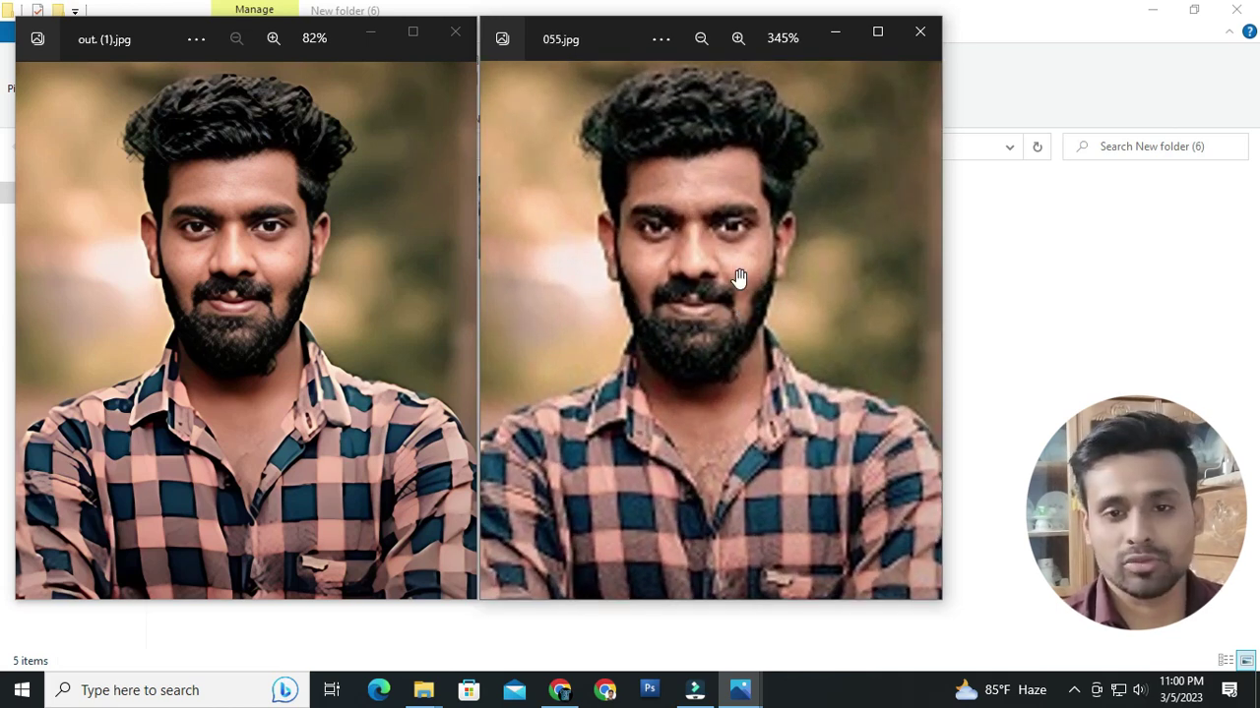
scroll(737, 281, up, 4)
drag(718, 247, 784, 354)
click(330, 249)
scroll(330, 249, up, 4)
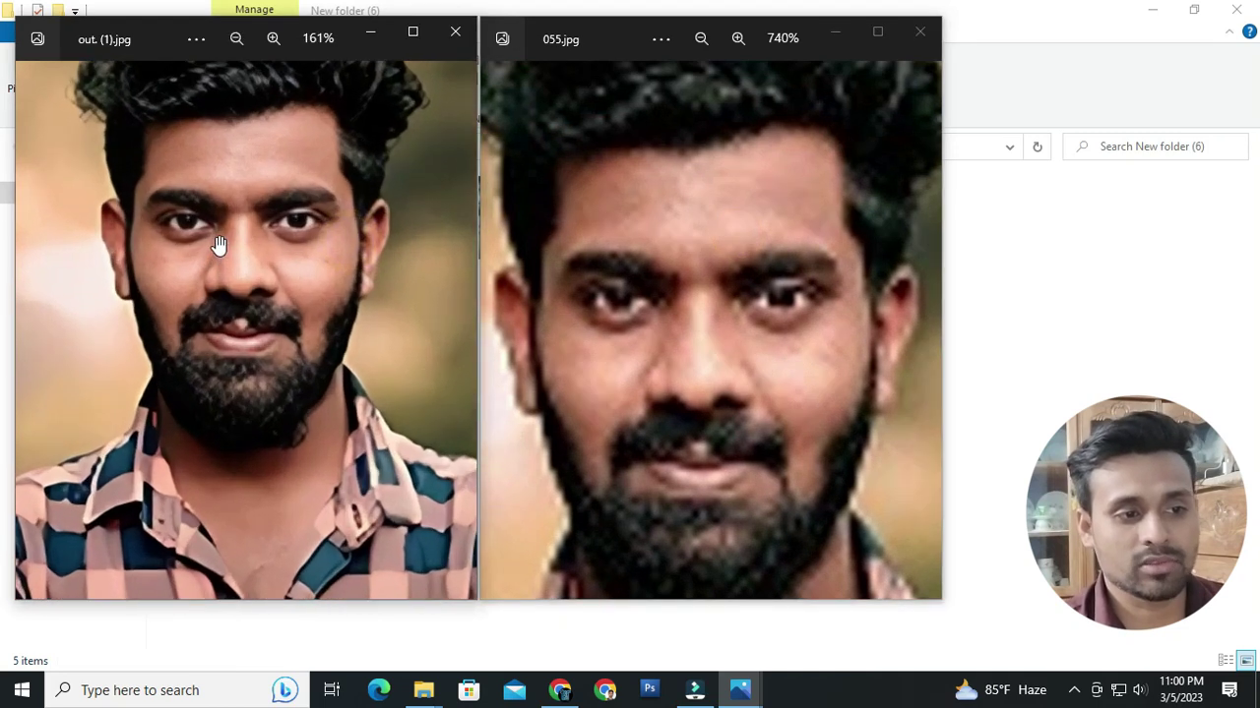
scroll(651, 289, down, 1)
scroll(669, 289, down, 2)
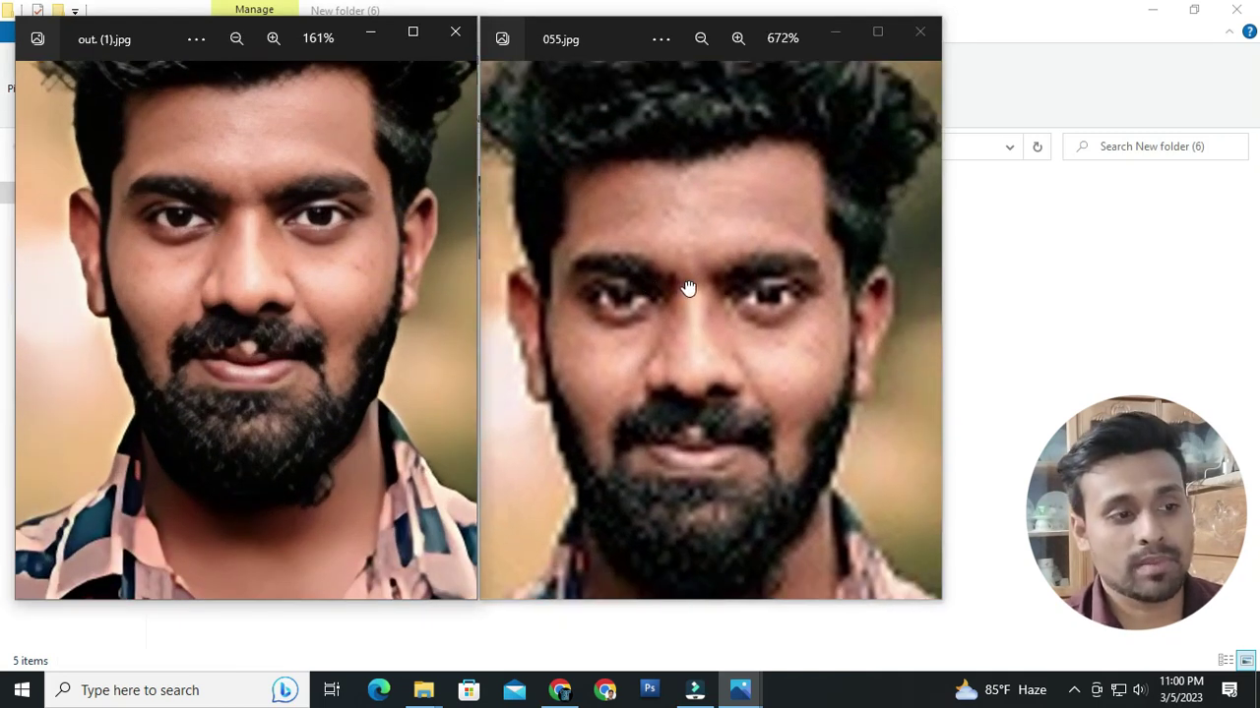
click(232, 242)
scroll(349, 267, down, 2)
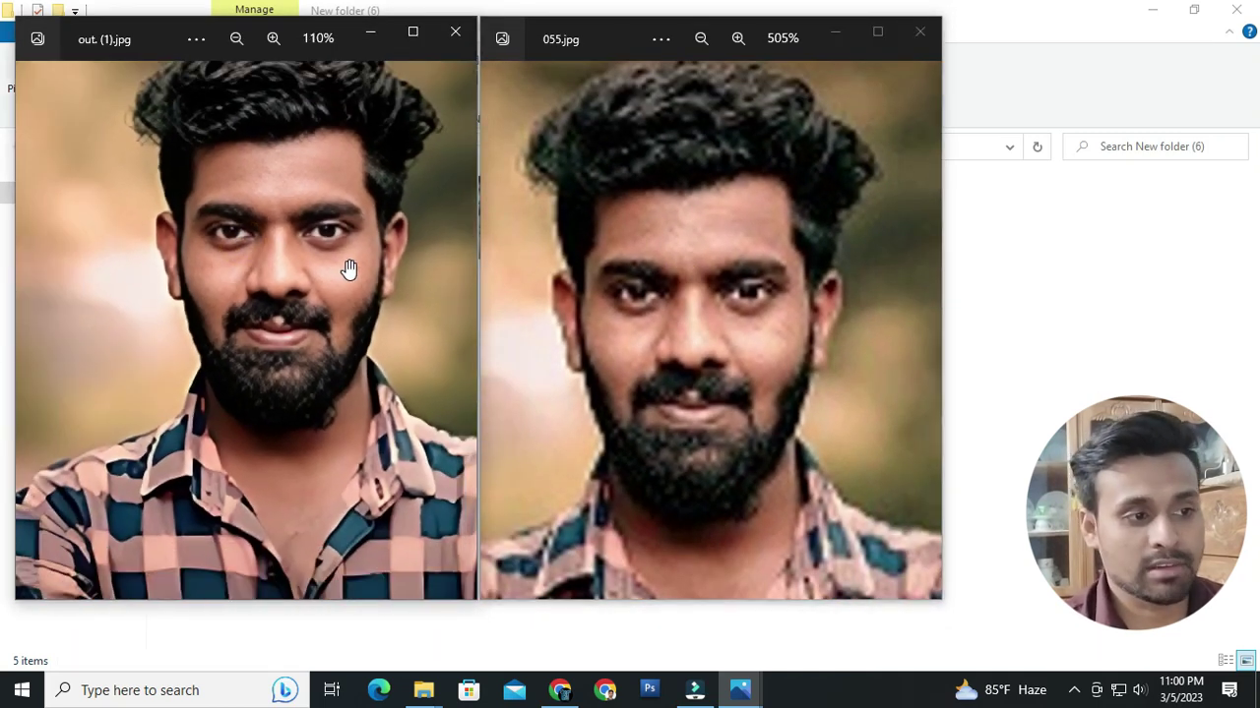
click(660, 302)
scroll(711, 300, up, 2)
scroll(711, 300, up, 2)
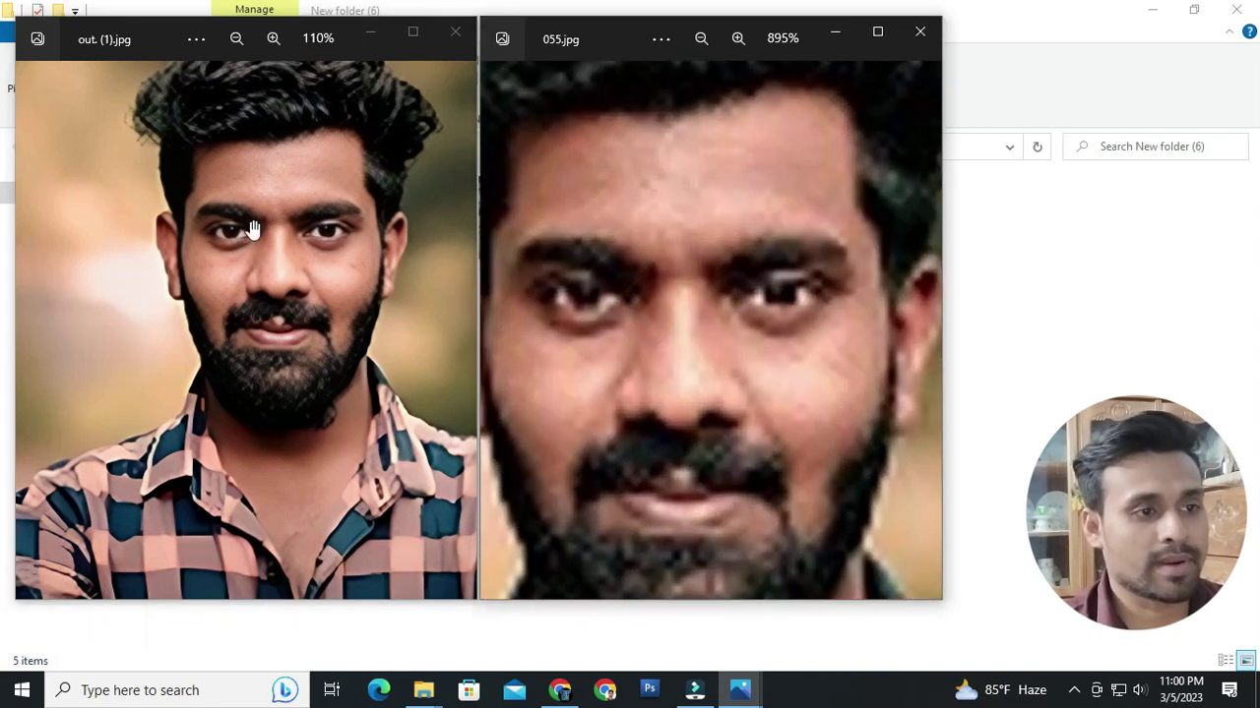
click(282, 246)
scroll(282, 241, up, 3)
scroll(292, 281, down, 4)
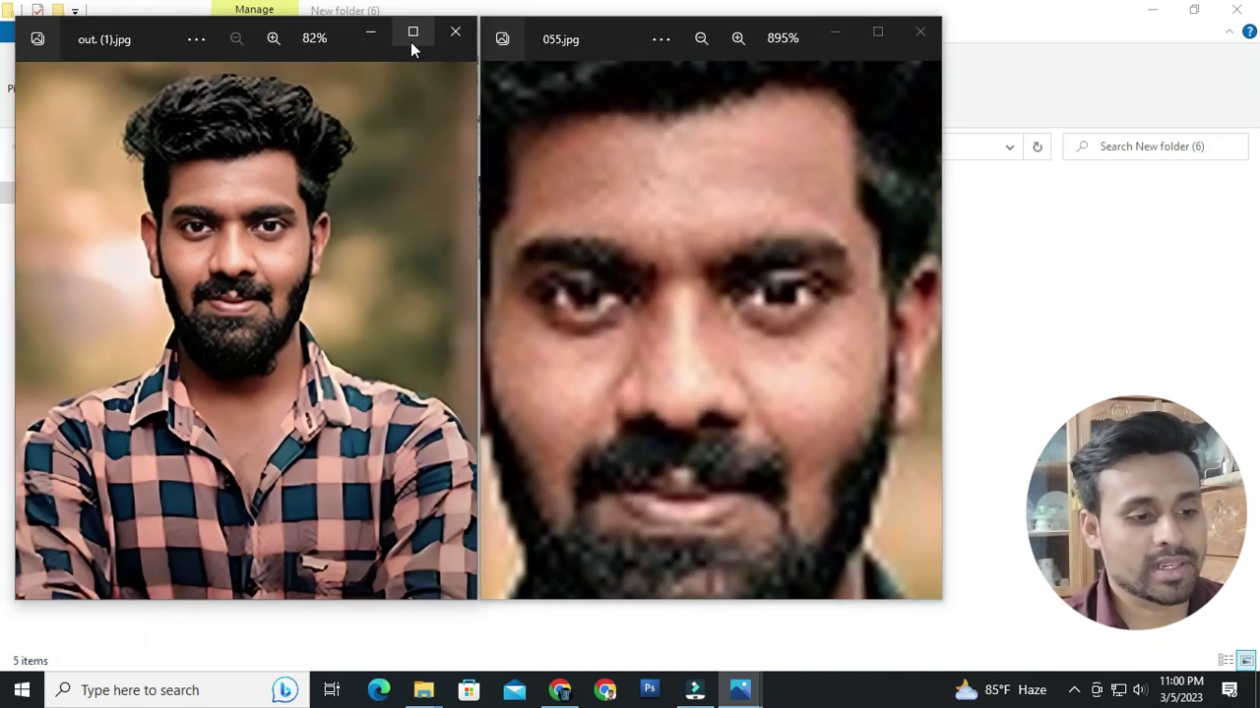
click(371, 34)
click(833, 32)
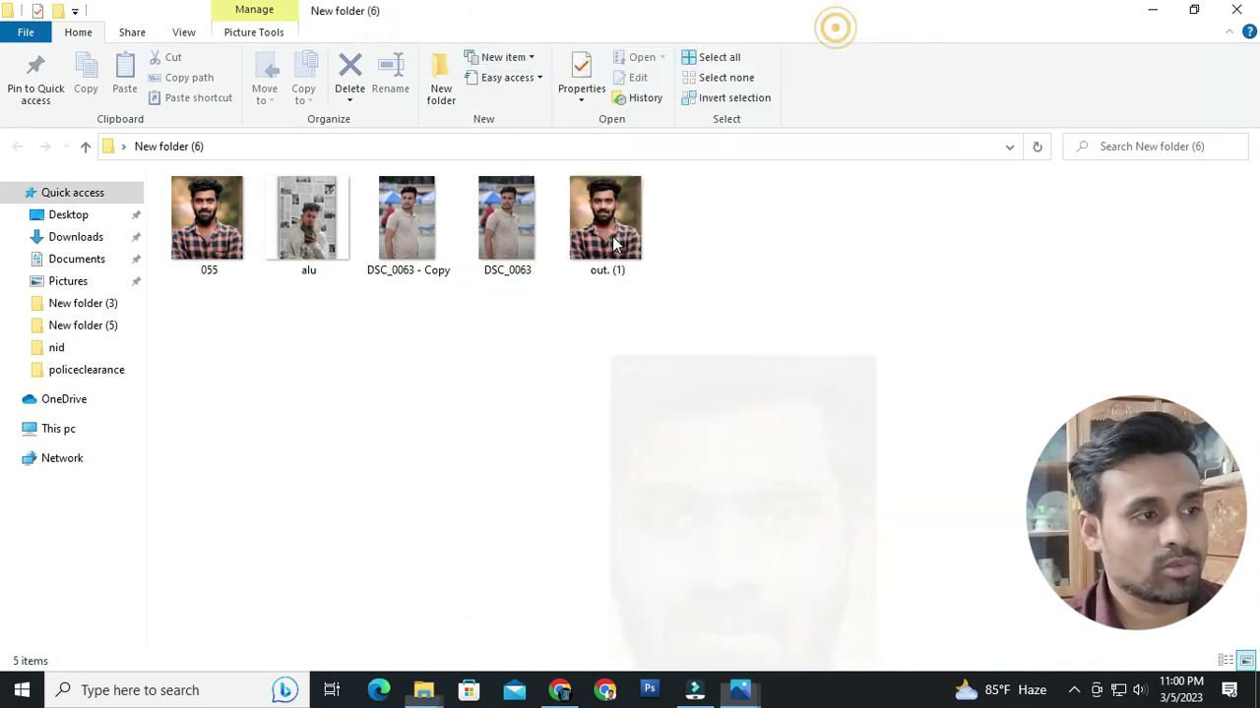
Switch to Chrome and review the tencentarc/gfpgan page's sample input and output down to the image upload field.
click(559, 690)
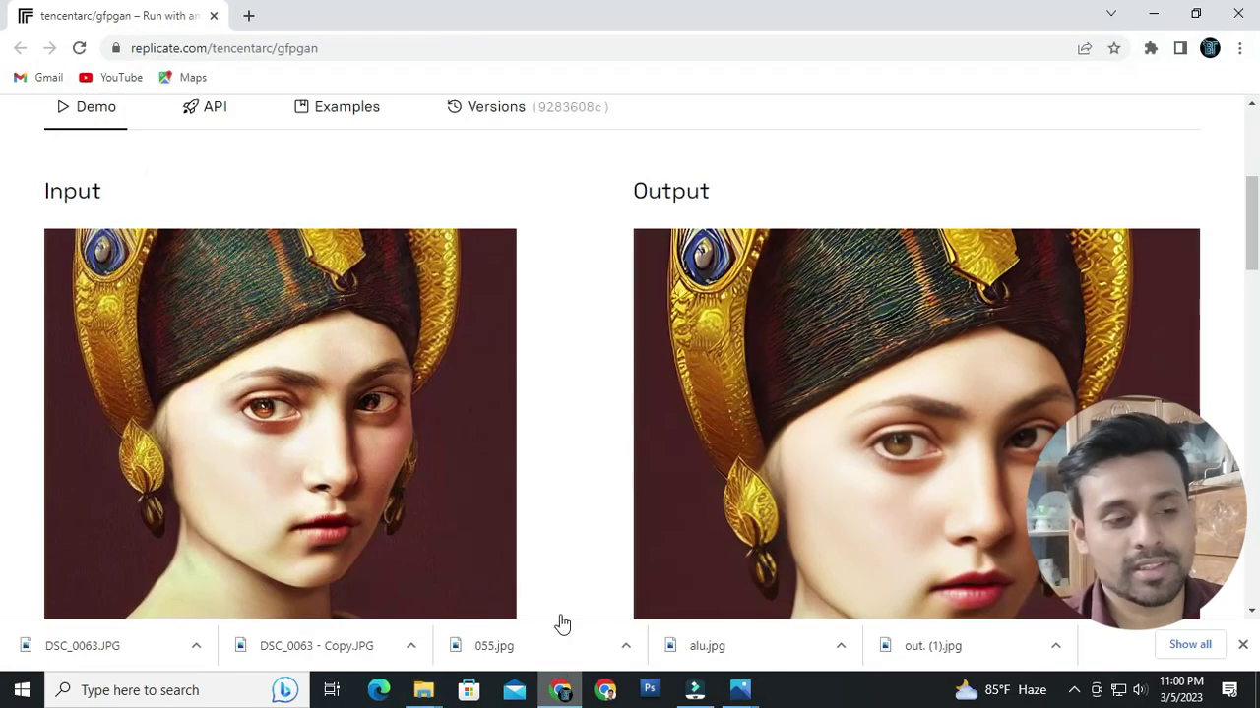
scroll(551, 443, up, 3)
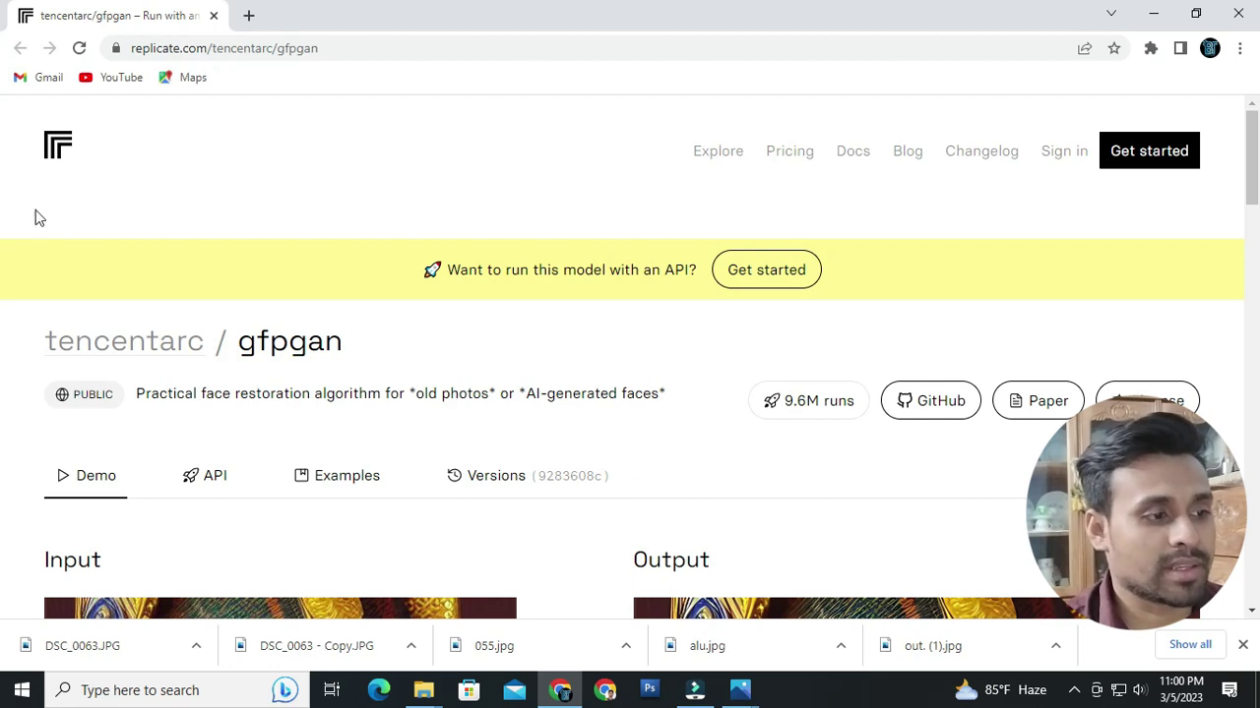
scroll(1035, 329, down, 8)
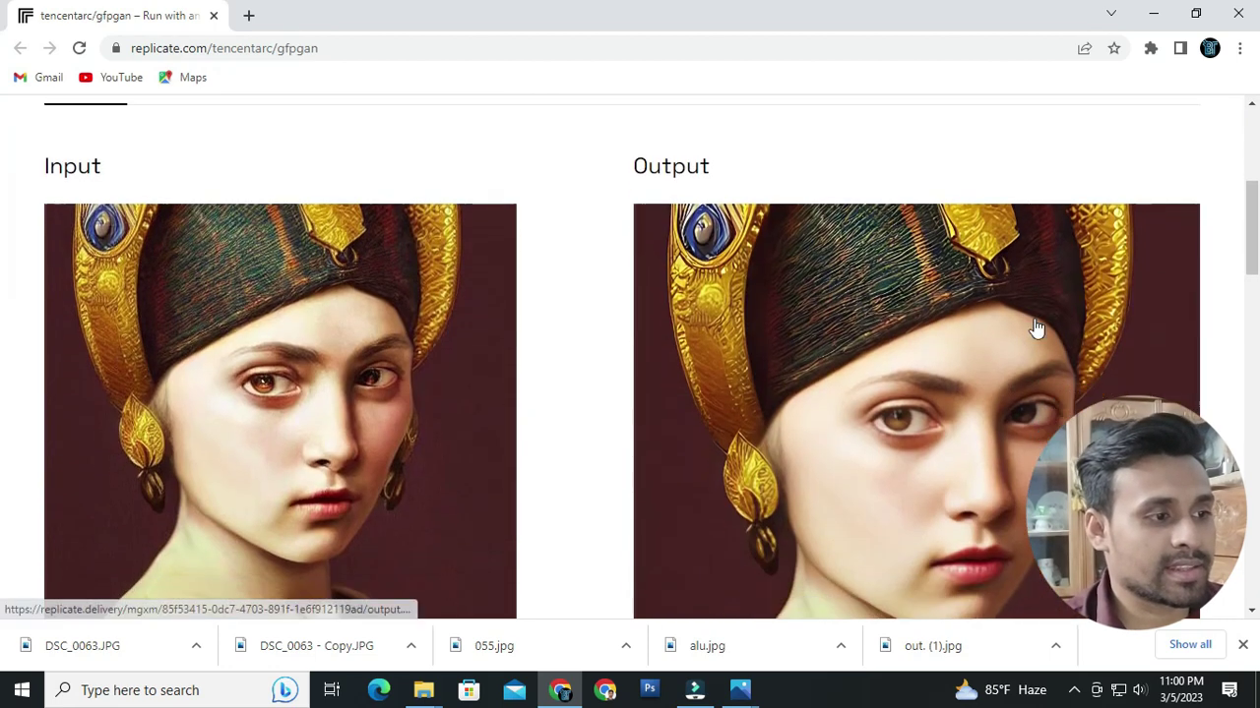
scroll(715, 301, down, 2)
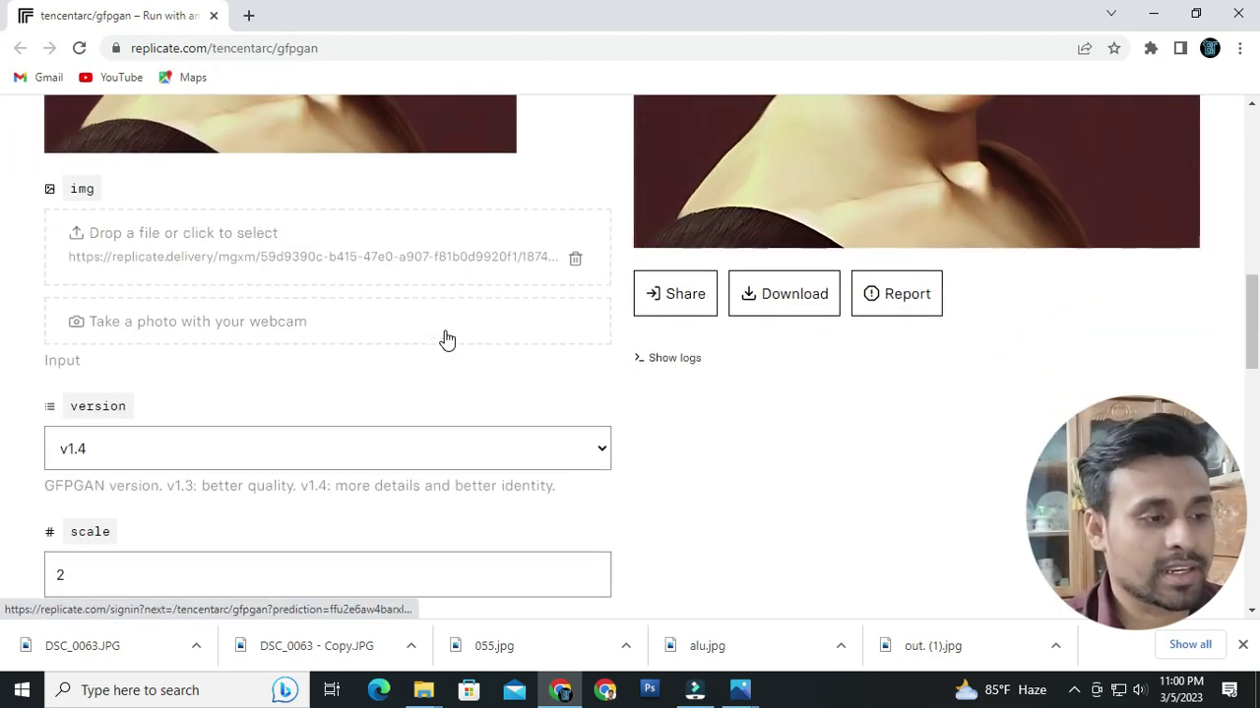
scroll(112, 343, up, 1)
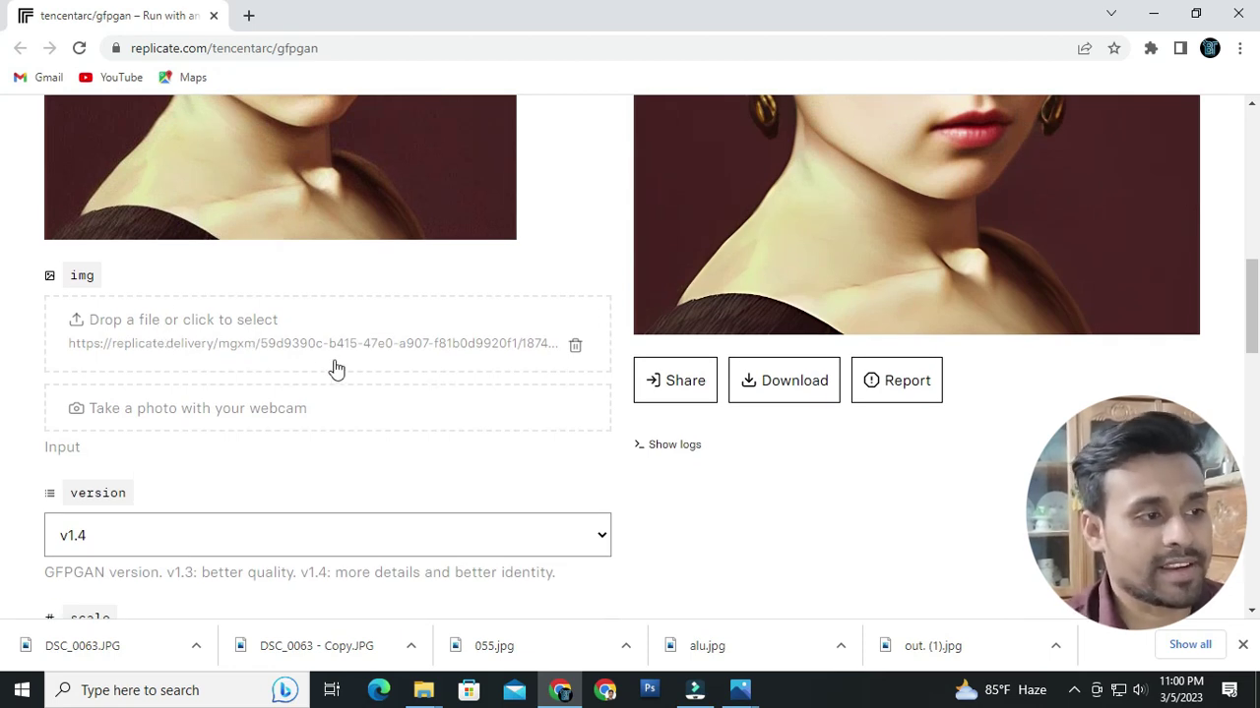
Start uploading an input image and select the photo 055 from New folder (6) on the Desktop.
click(315, 331)
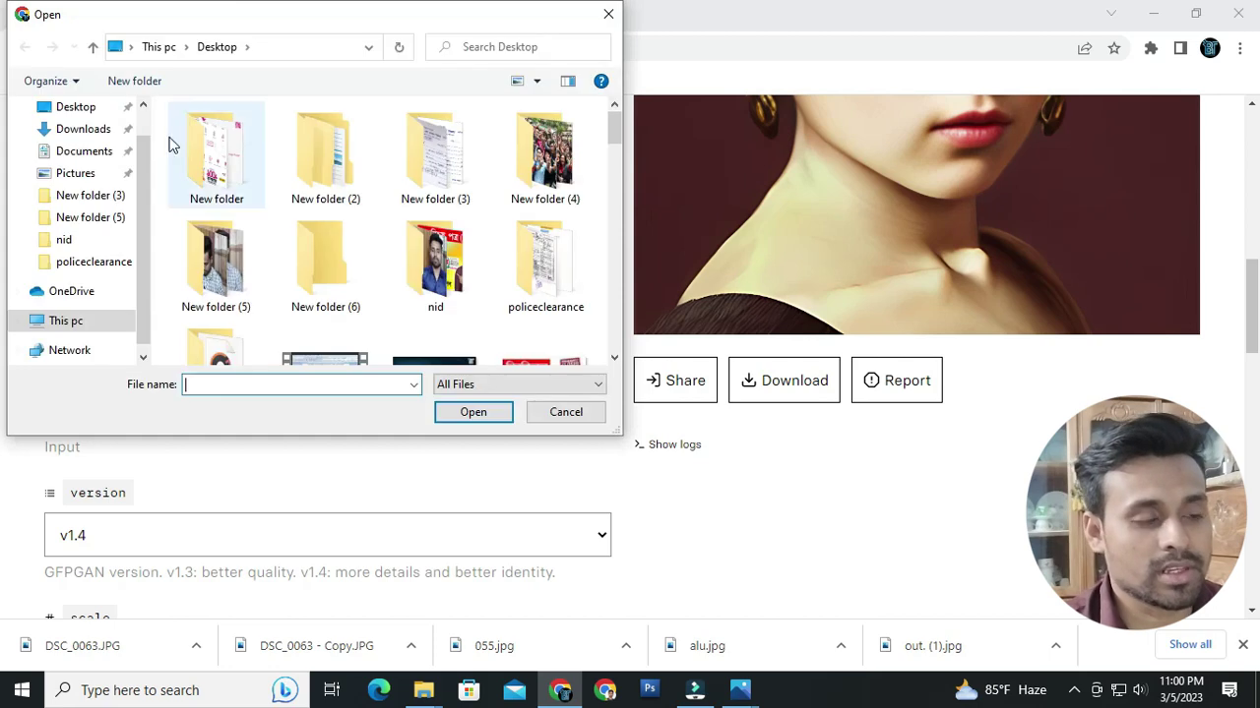
click(65, 107)
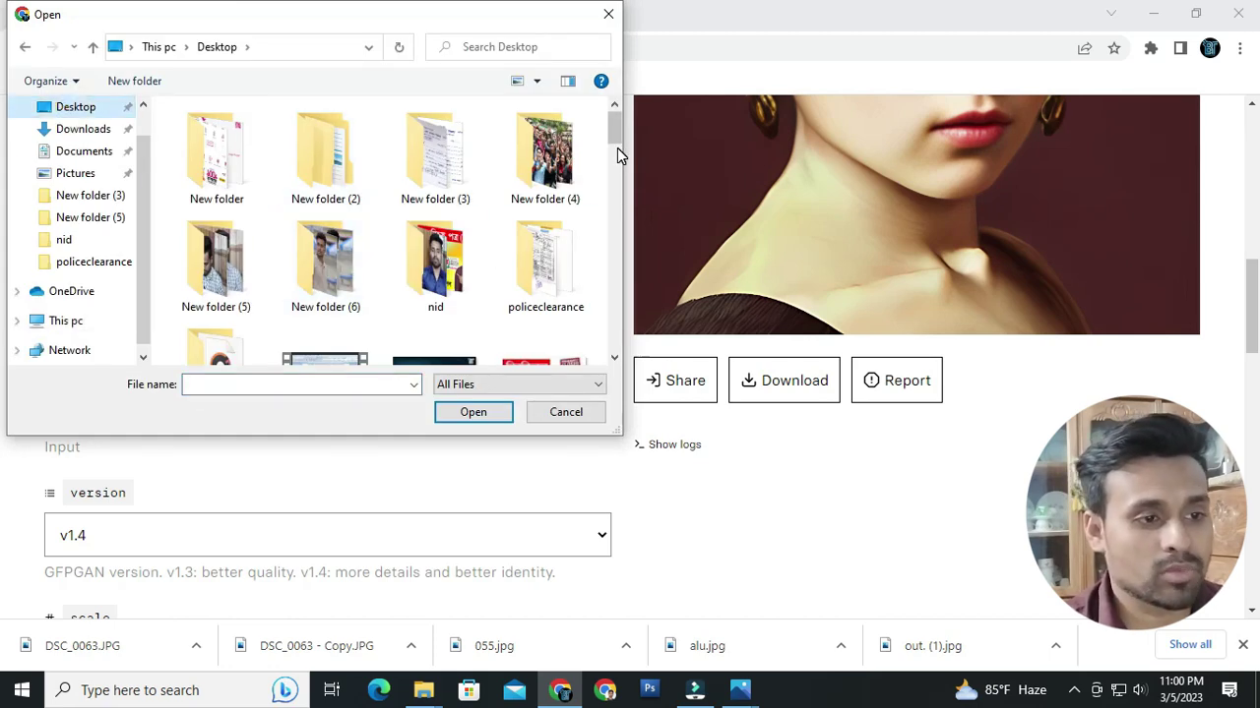
mouse_move(615, 129)
mouse_down()
mouse_move(638, 201)
mouse_move(635, 141)
mouse_up()
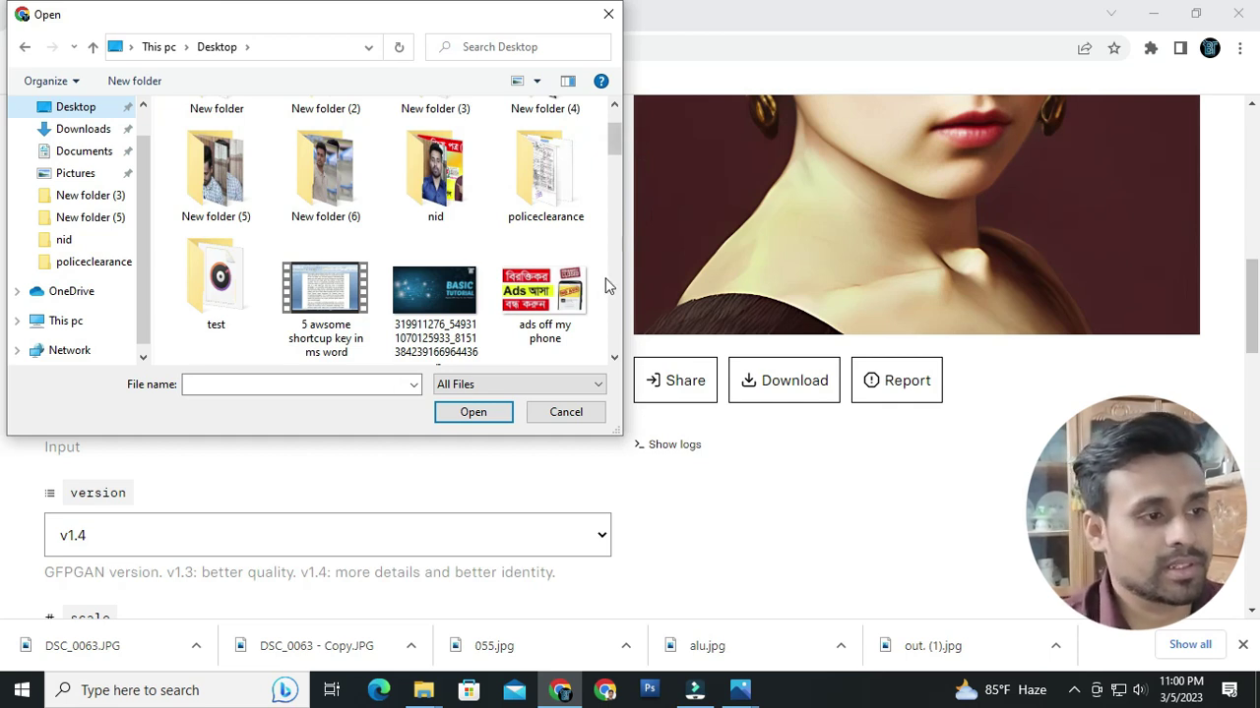
double_click(356, 189)
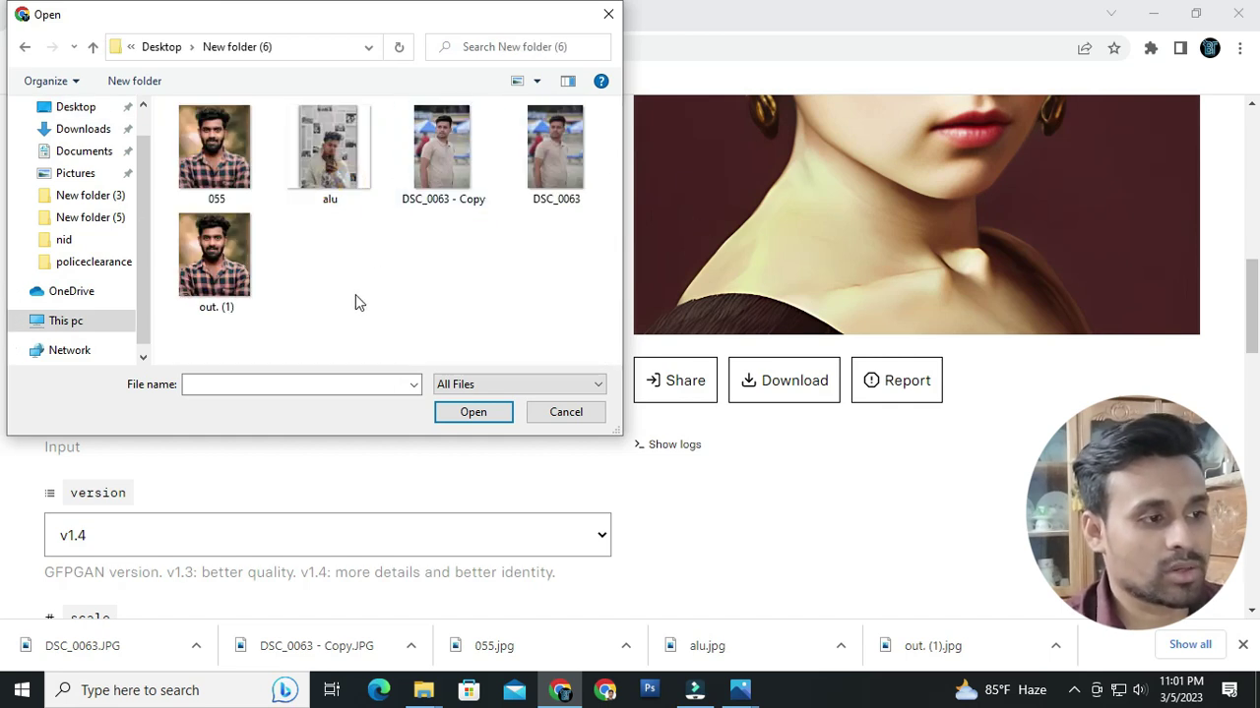
click(206, 144)
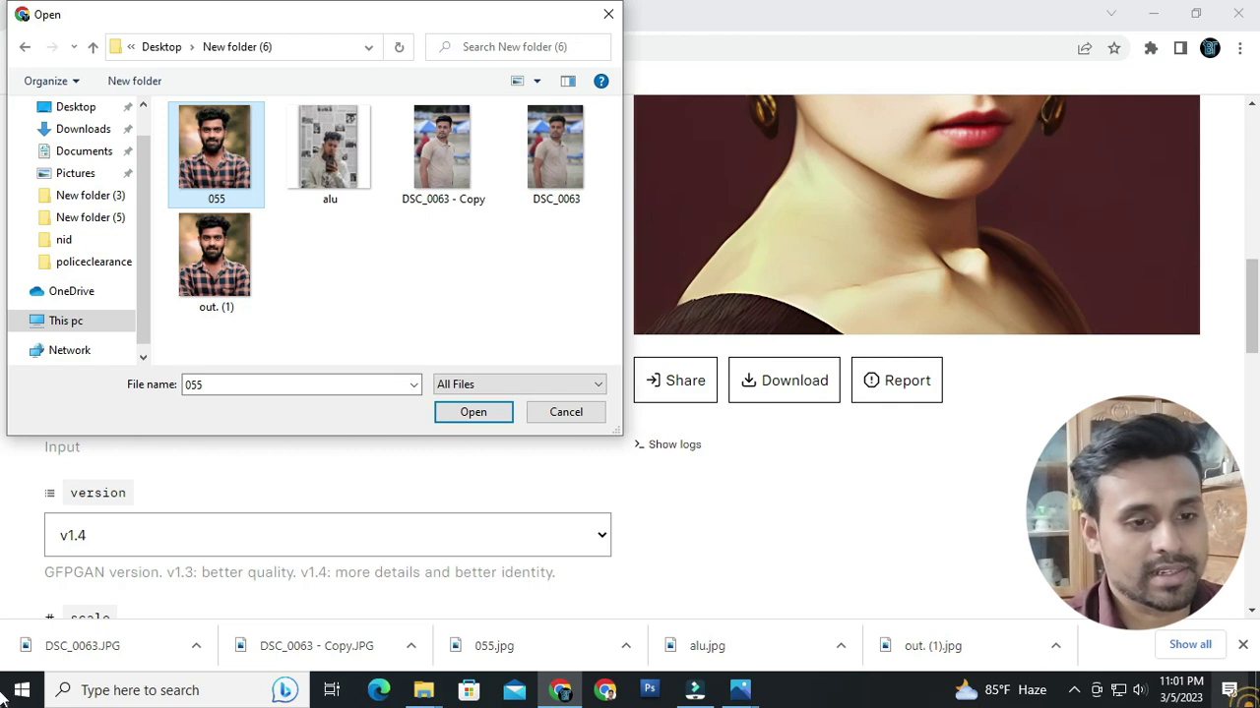
Open 055.jpg from the desktop's New folder (6) in the photo viewer and examine its facial detail up close.
click(1245, 693)
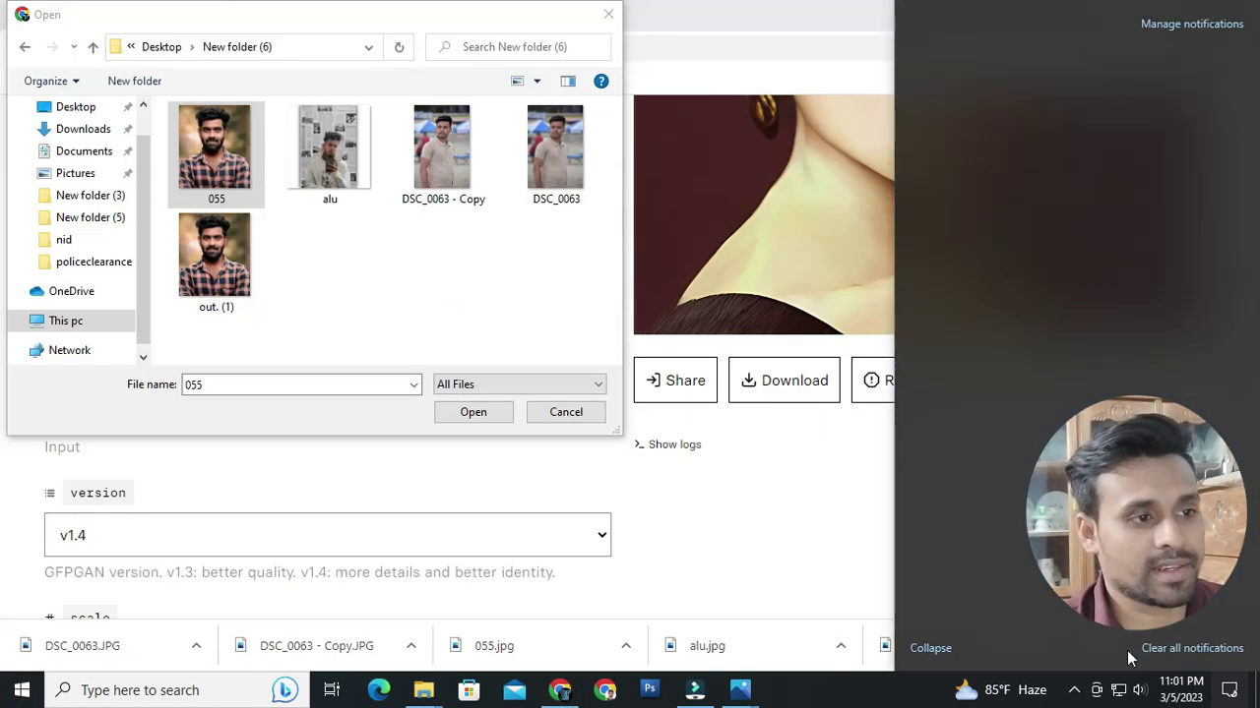
click(1256, 694)
double_click(725, 157)
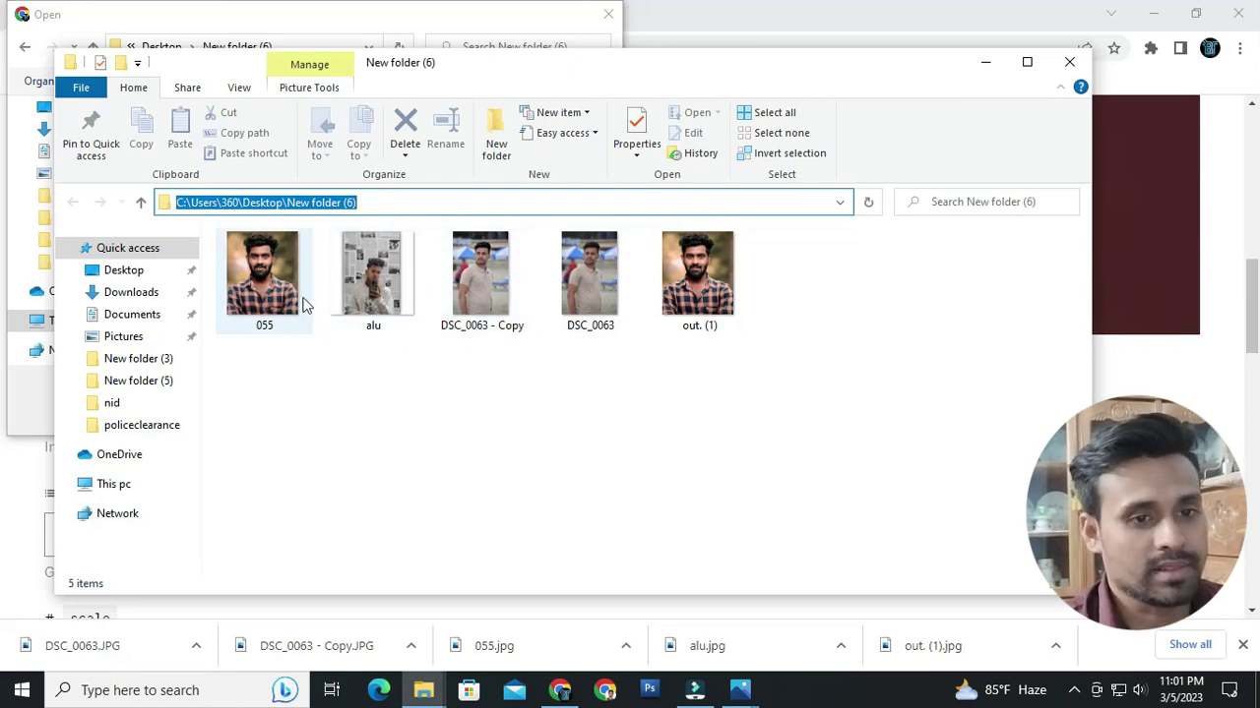
click(303, 305)
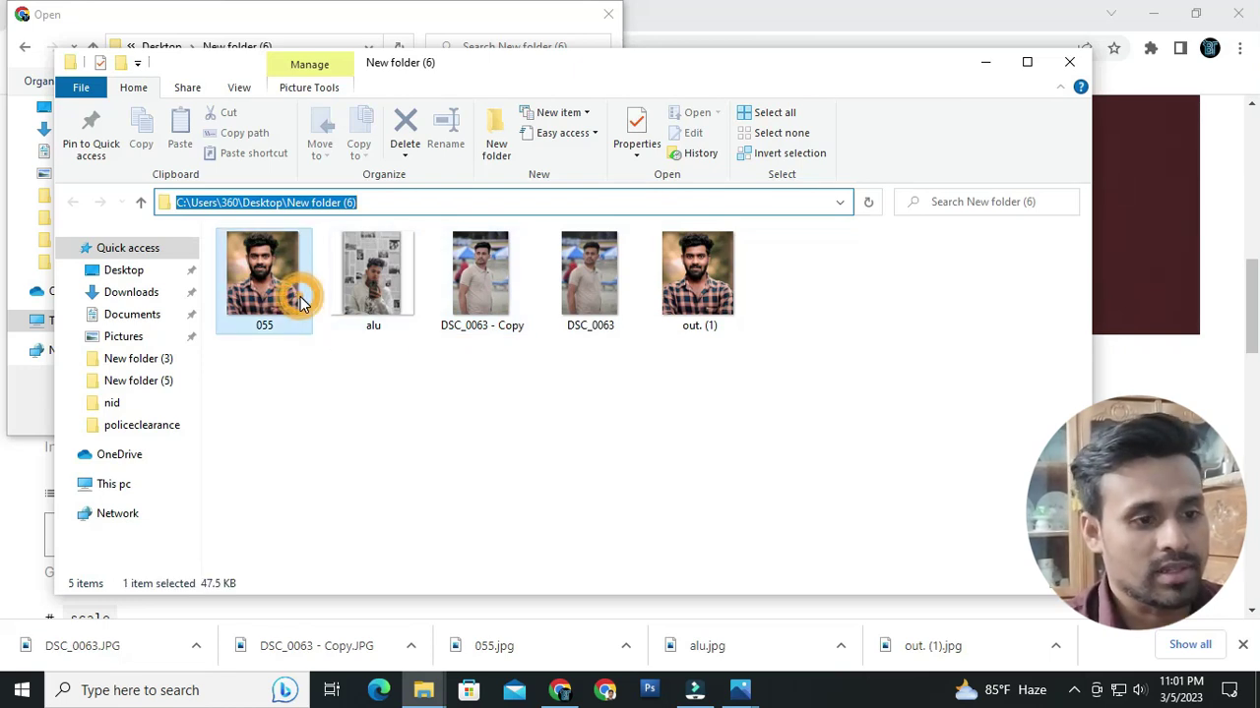
double_click(264, 281)
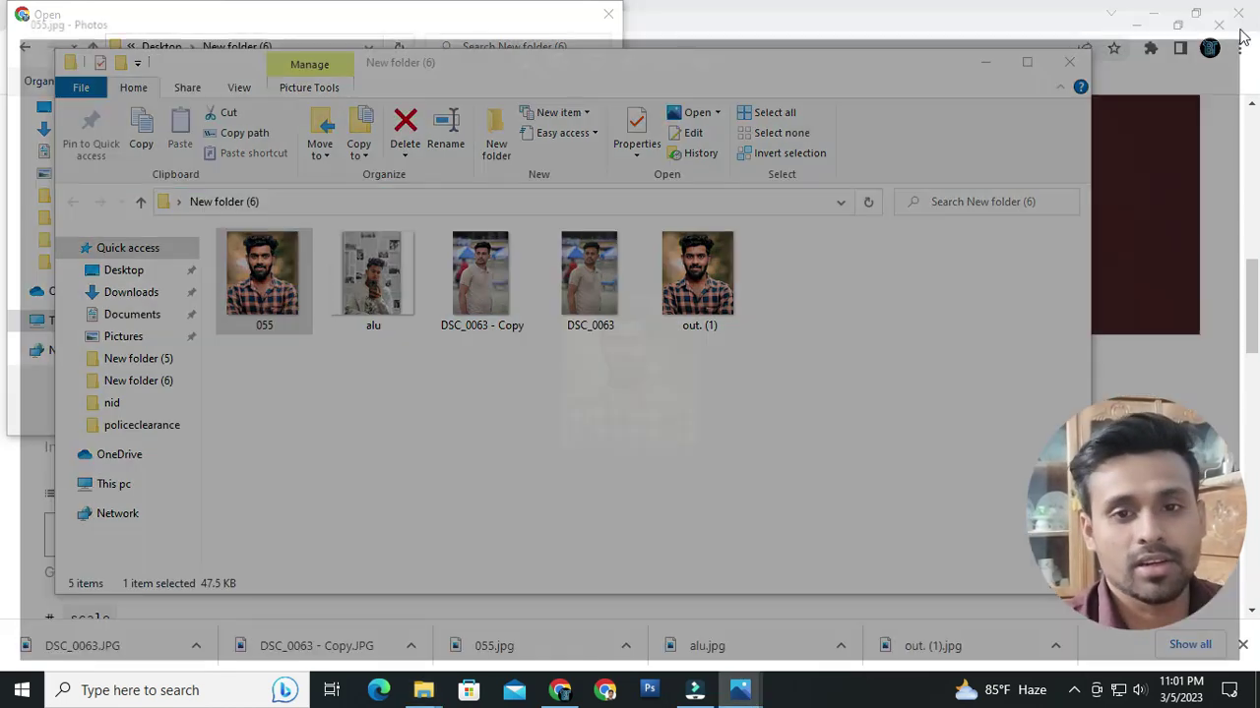
scroll(645, 338, up, 5)
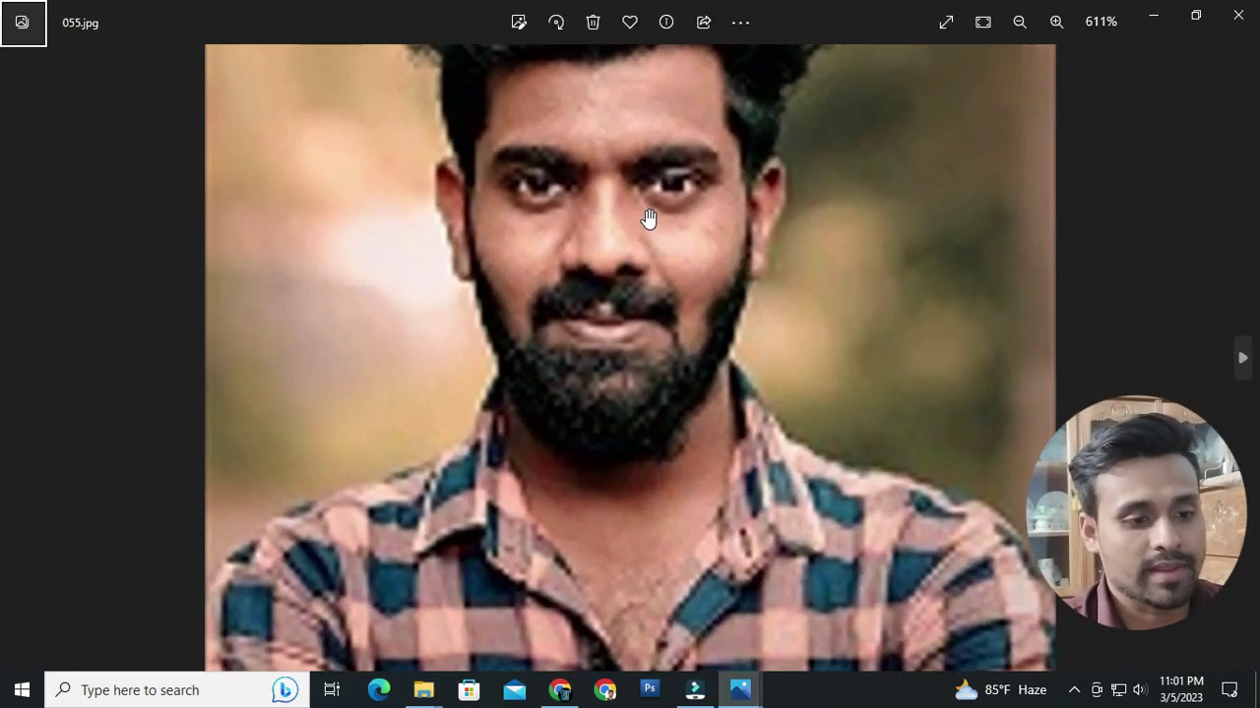
drag(649, 220, 670, 292)
scroll(660, 292, down, 5)
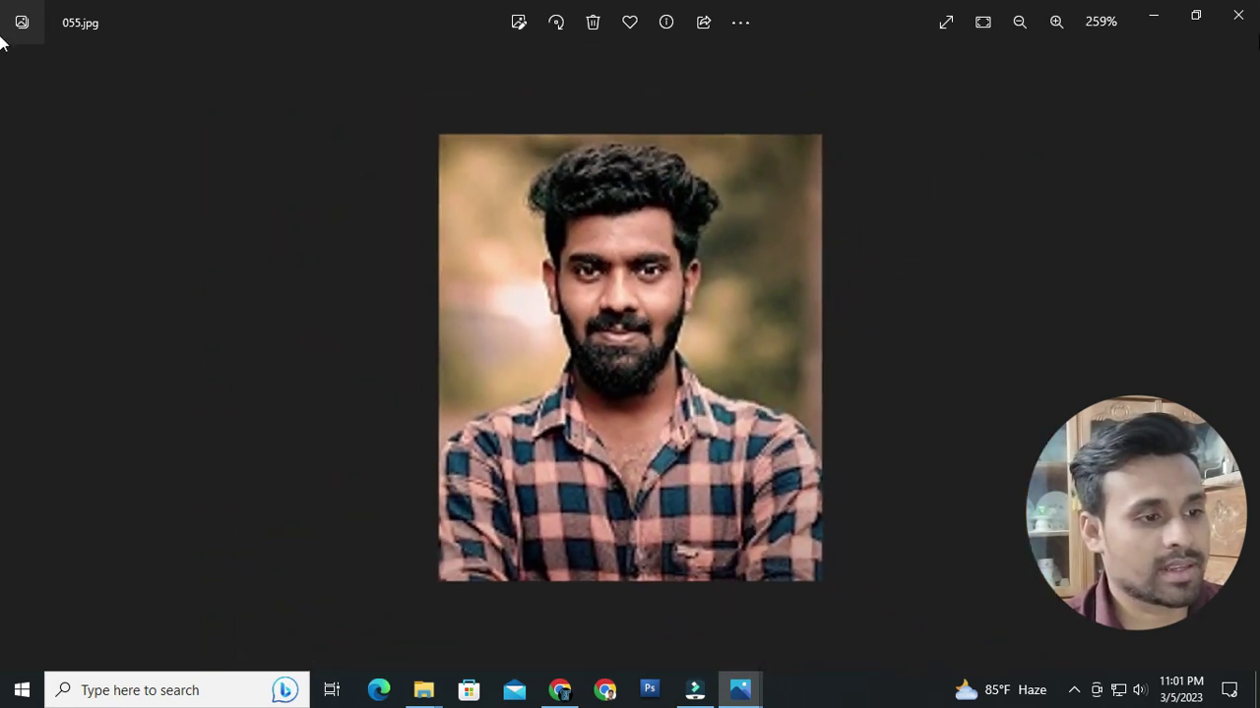
Close the photo viewer, switch back to Chrome and load 055 as the model's input image.
click(1252, 18)
click(563, 689)
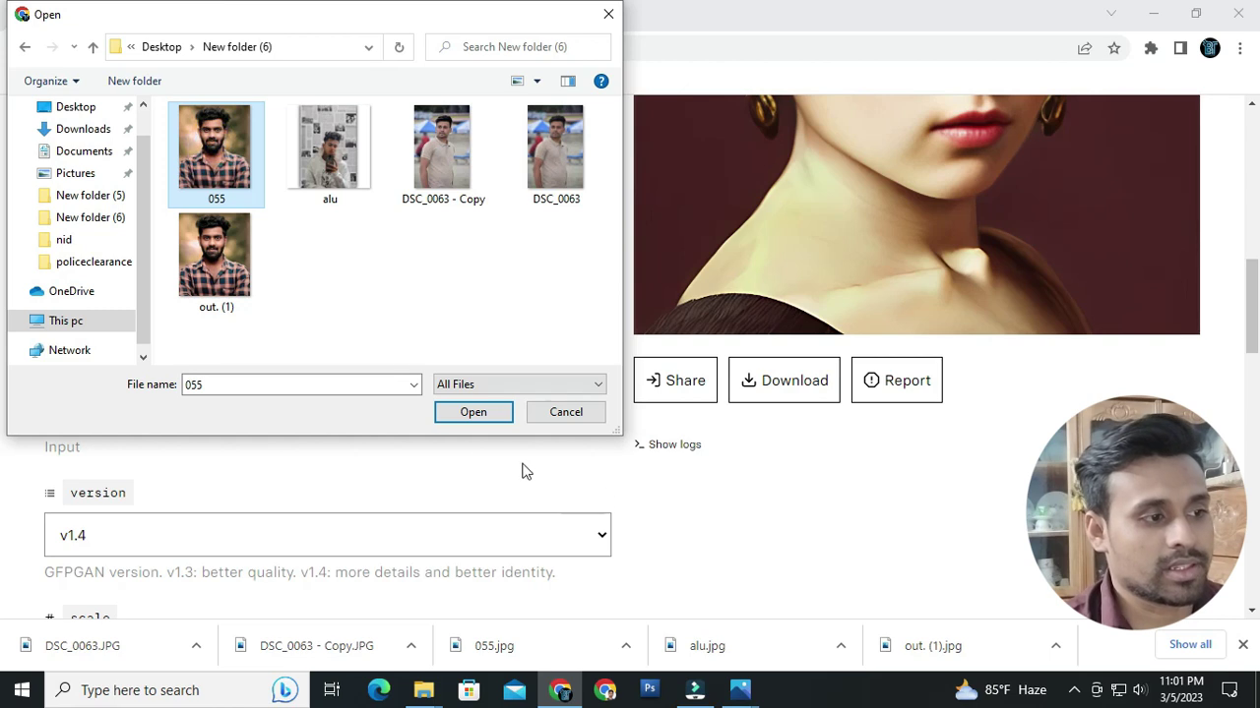
click(473, 412)
Check the uploaded 055.jpg and its settings, then submit it for restoration with version v1.4 and scale 2.
scroll(477, 418, down, 3)
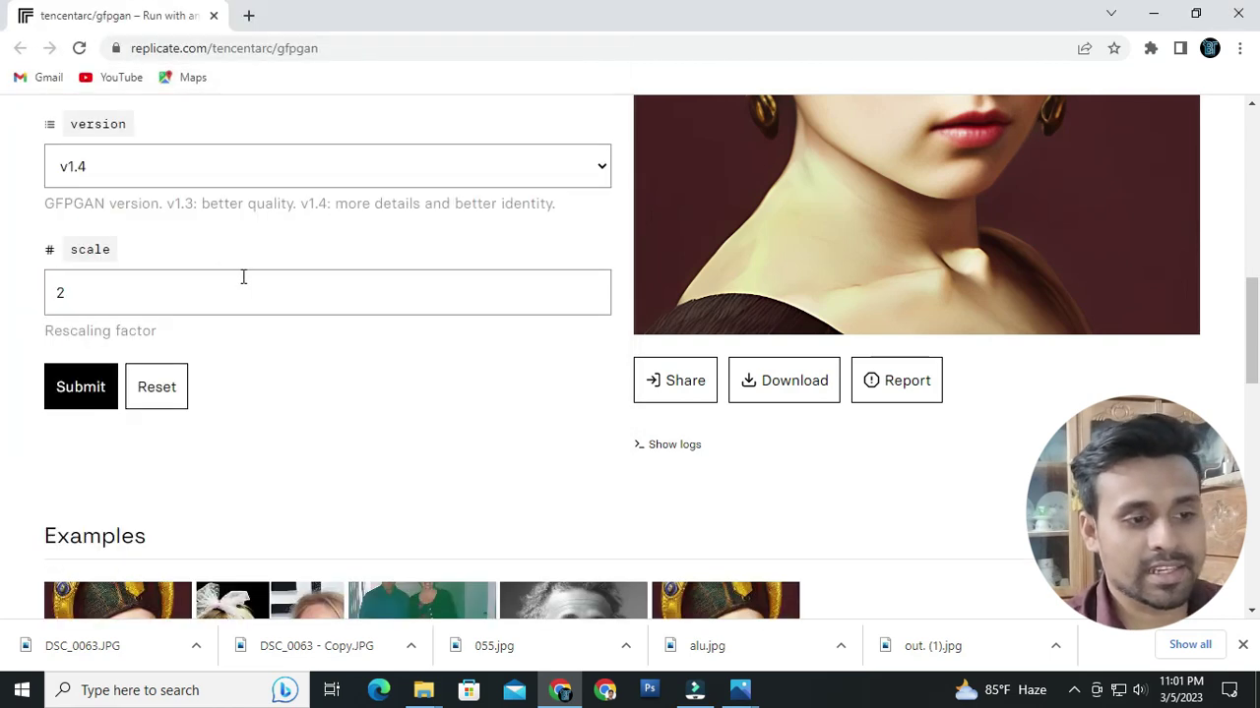
scroll(243, 278, up, 3)
scroll(309, 326, down, 2)
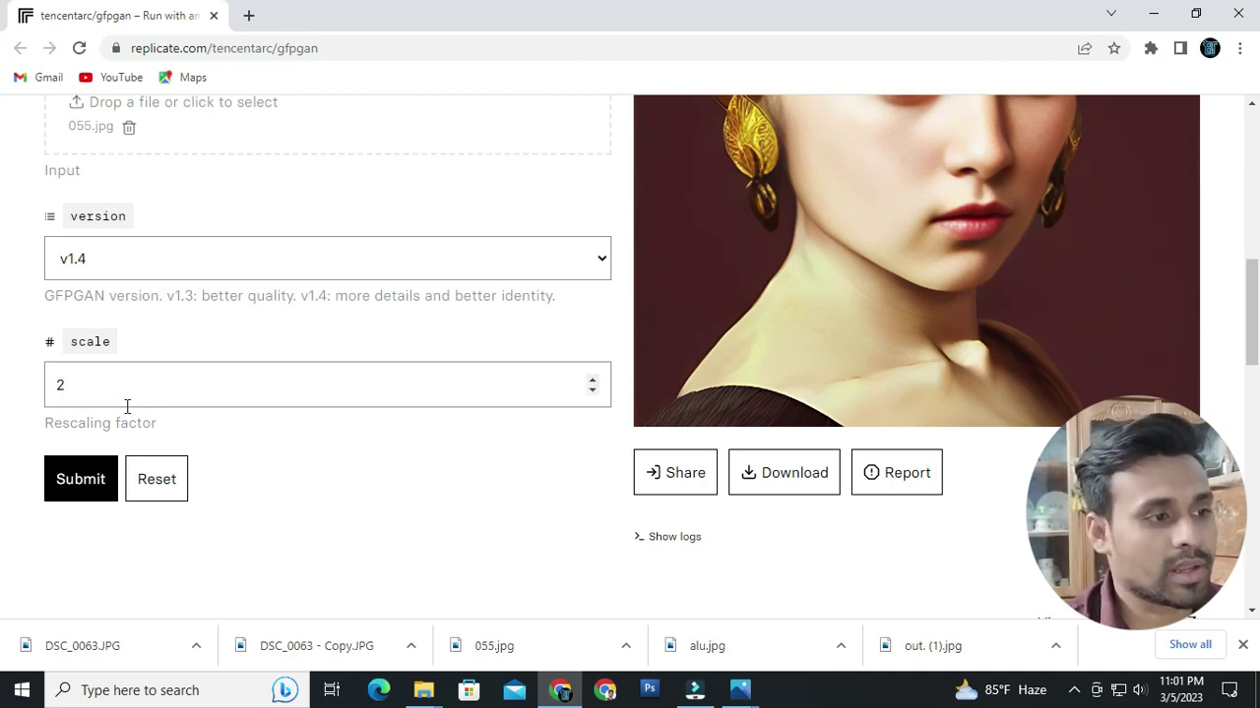
scroll(135, 420, up, 5)
scroll(168, 391, down, 2)
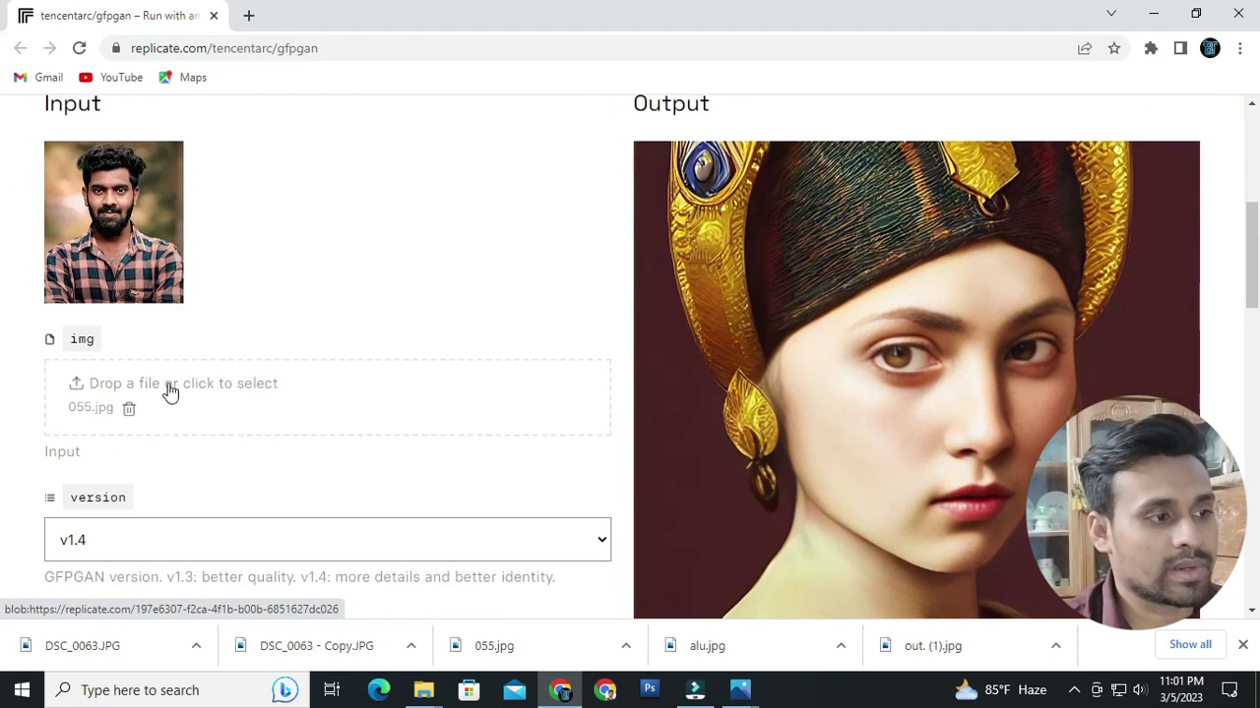
scroll(163, 394, up, 1)
scroll(157, 355, down, 6)
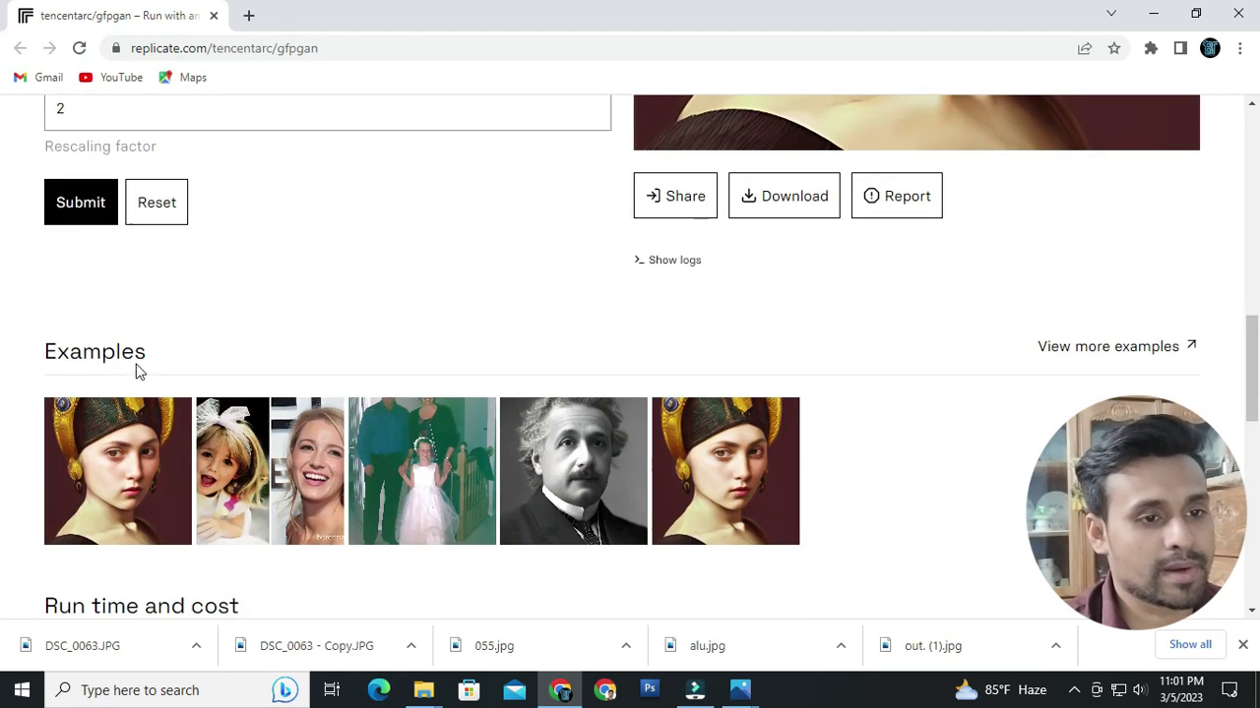
scroll(74, 281, up, 1)
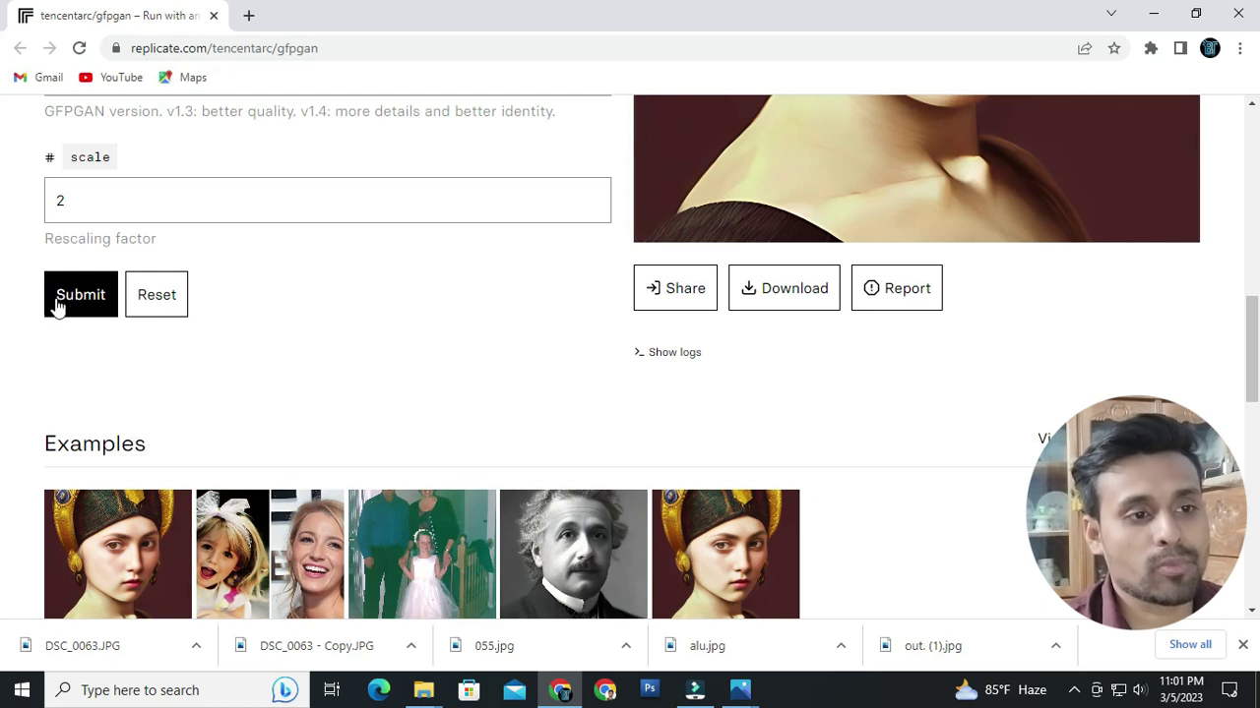
click(57, 307)
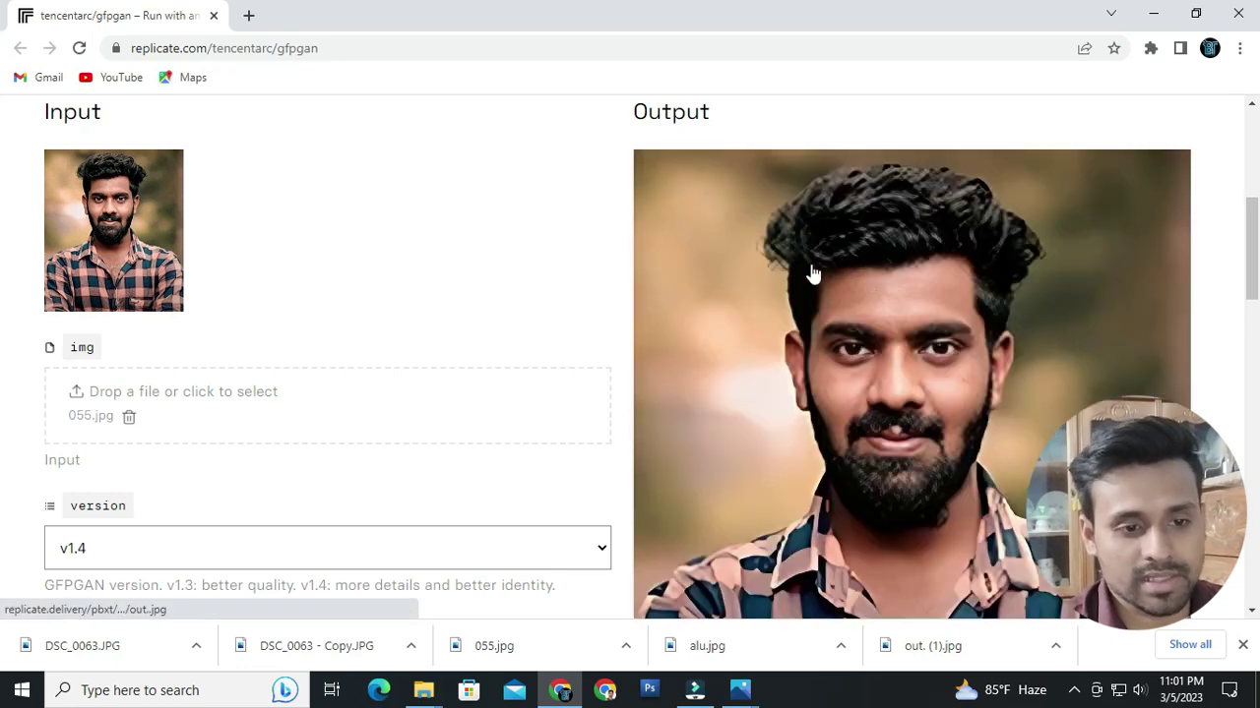
Compare the restored output with the input photo, viewing the original 055.jpg in its own browser tab.
scroll(956, 286, down, 2)
scroll(994, 295, up, 3)
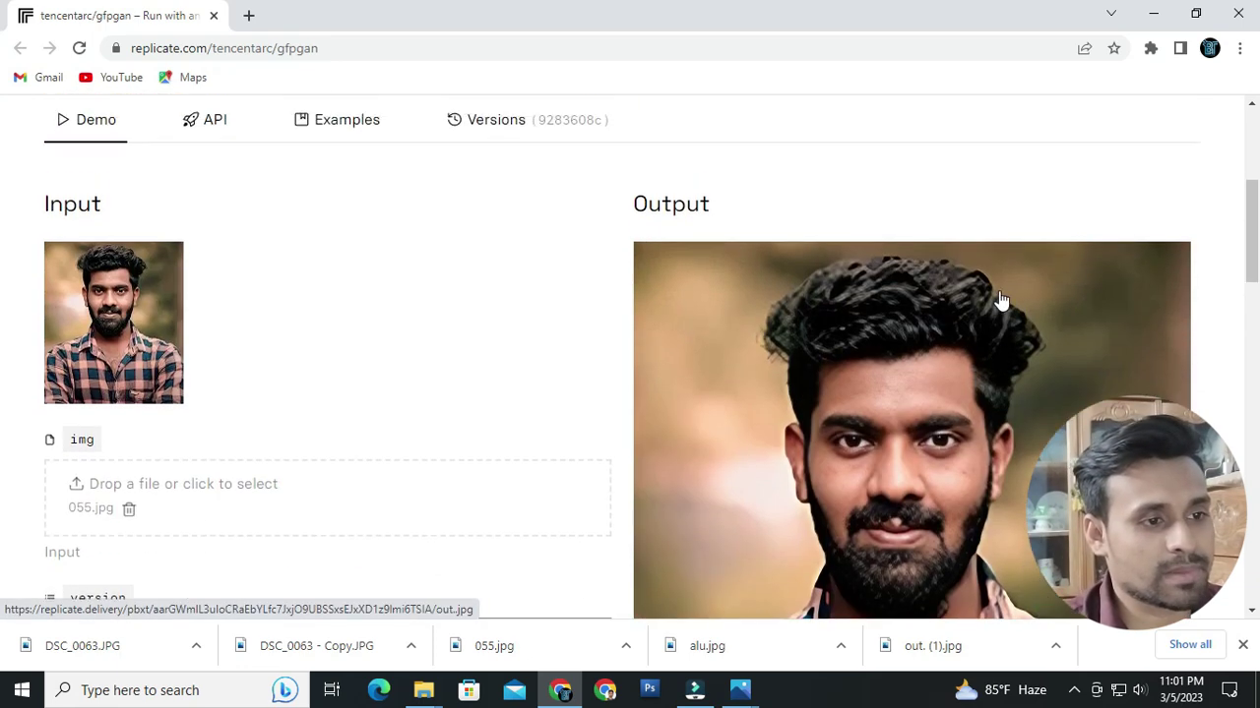
scroll(1050, 294, down, 2)
scroll(131, 242, up, 1)
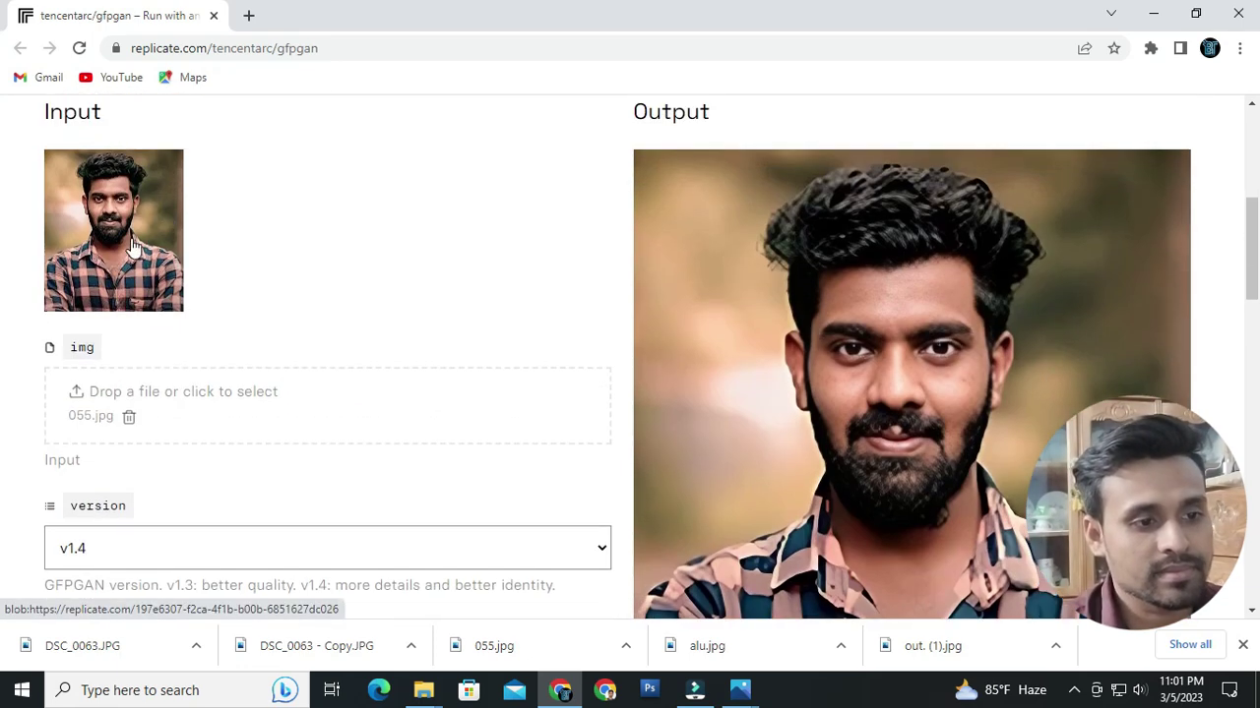
click(130, 237)
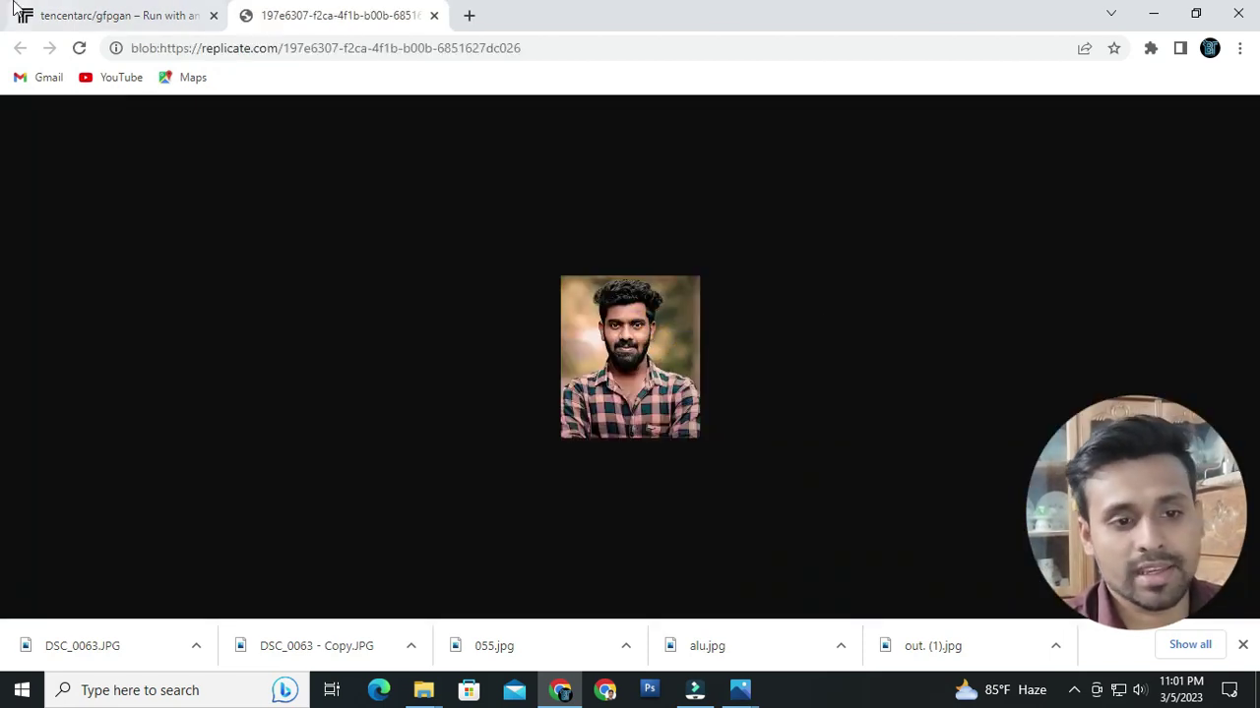
click(99, 15)
scroll(805, 397, down, 2)
scroll(805, 397, up, 2)
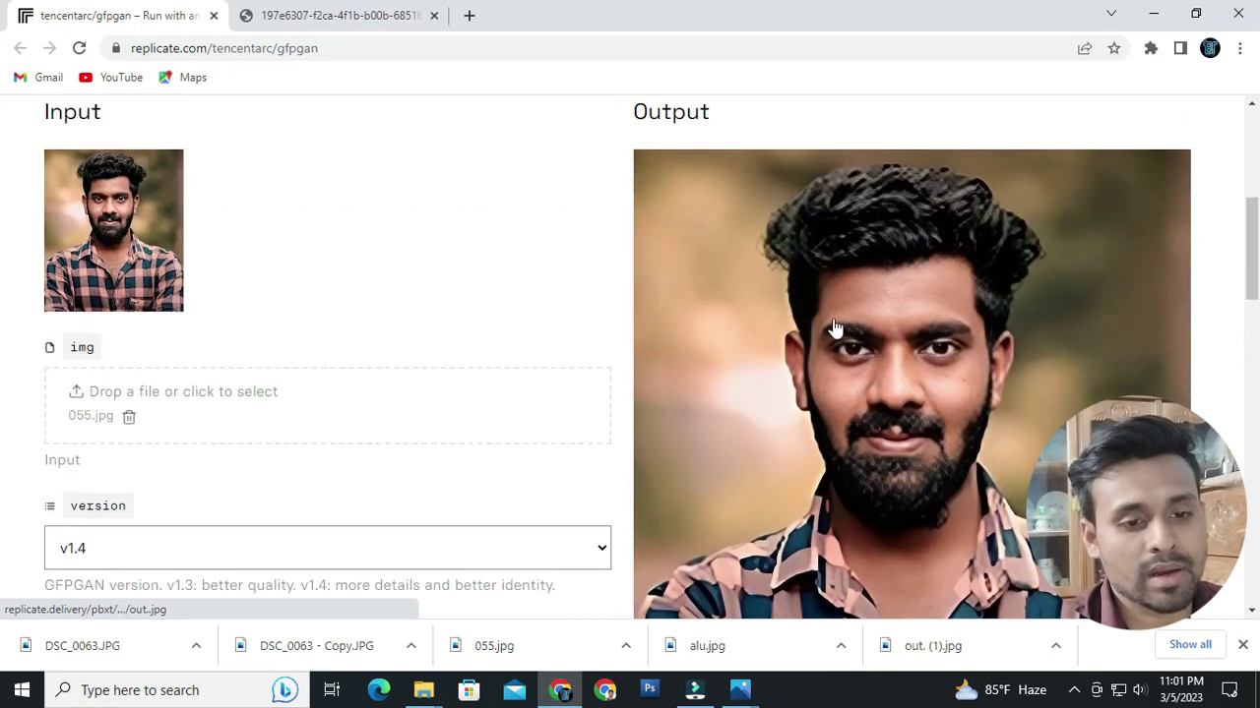
Open the restored output image for download and save it to the Desktop as a JPEG named "final done 1".
scroll(936, 387, down, 1)
scroll(941, 384, down, 3)
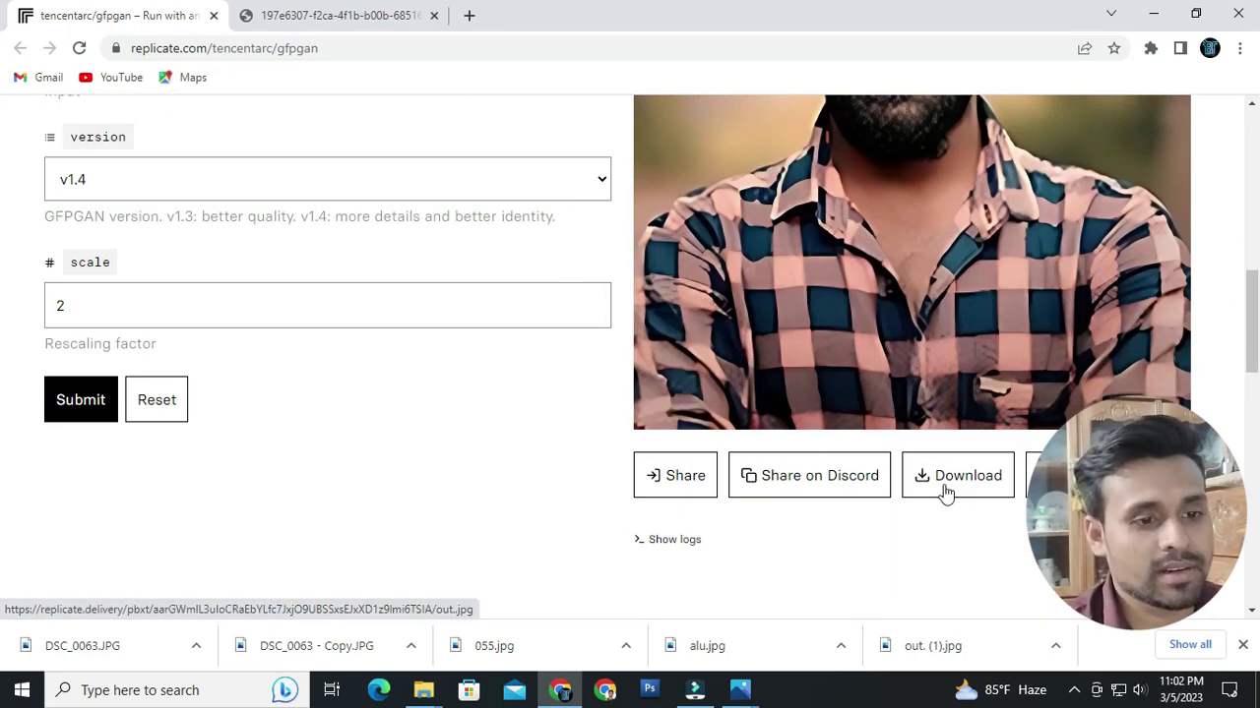
click(964, 487)
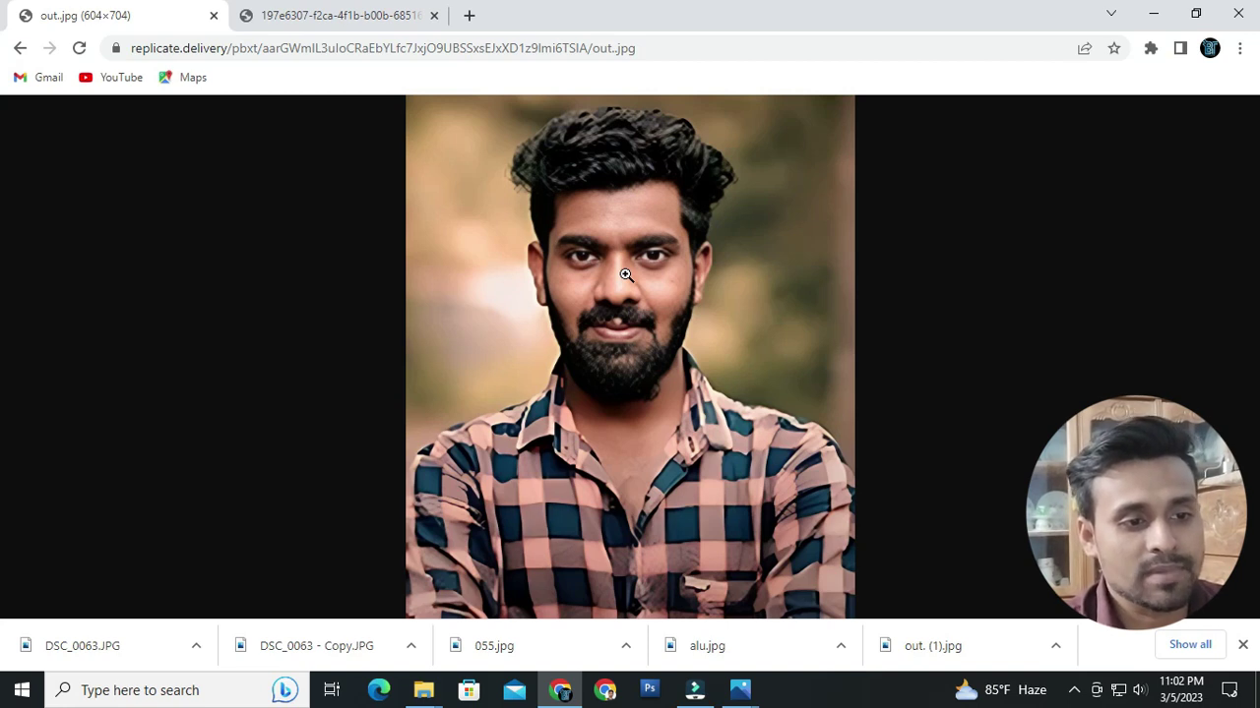
right_click(624, 279)
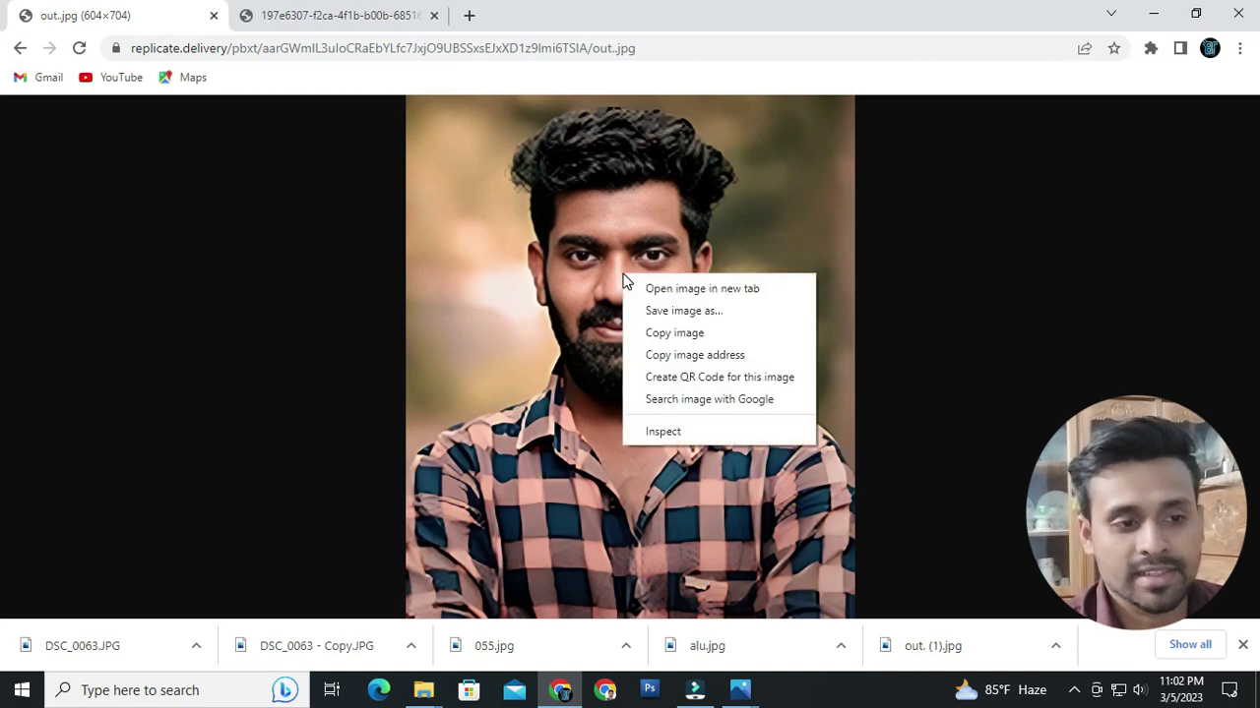
click(688, 313)
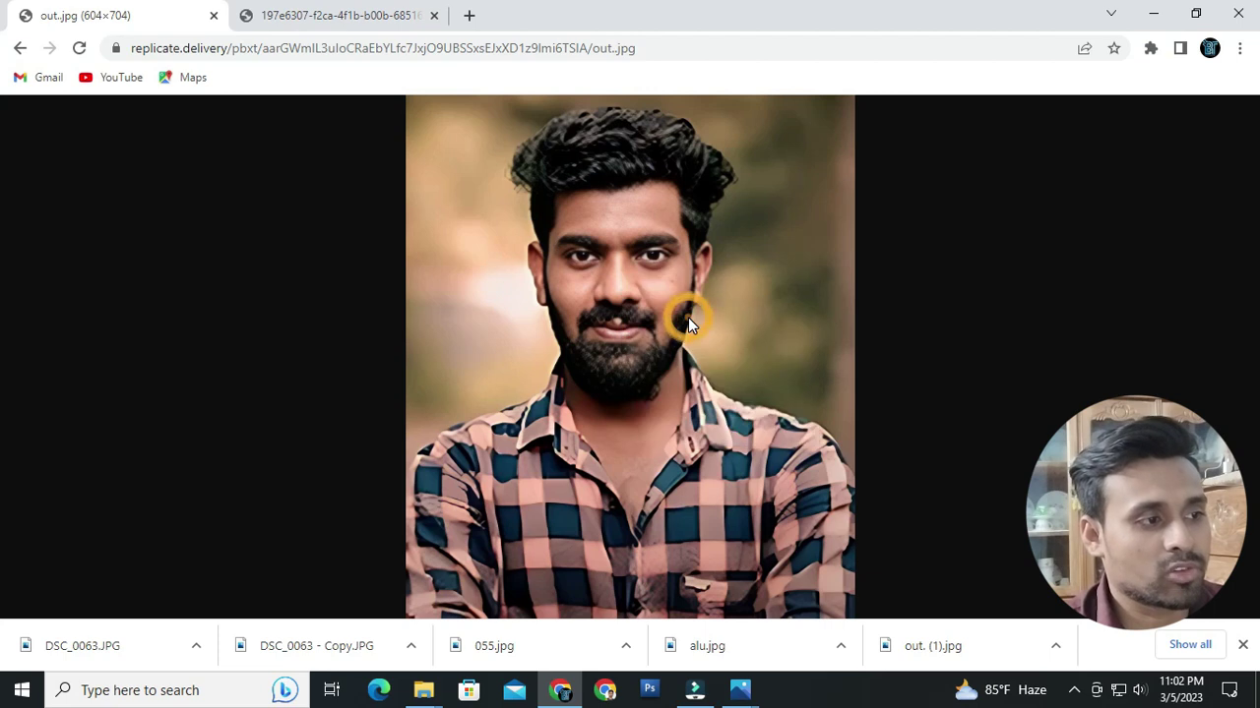
double_click(205, 342)
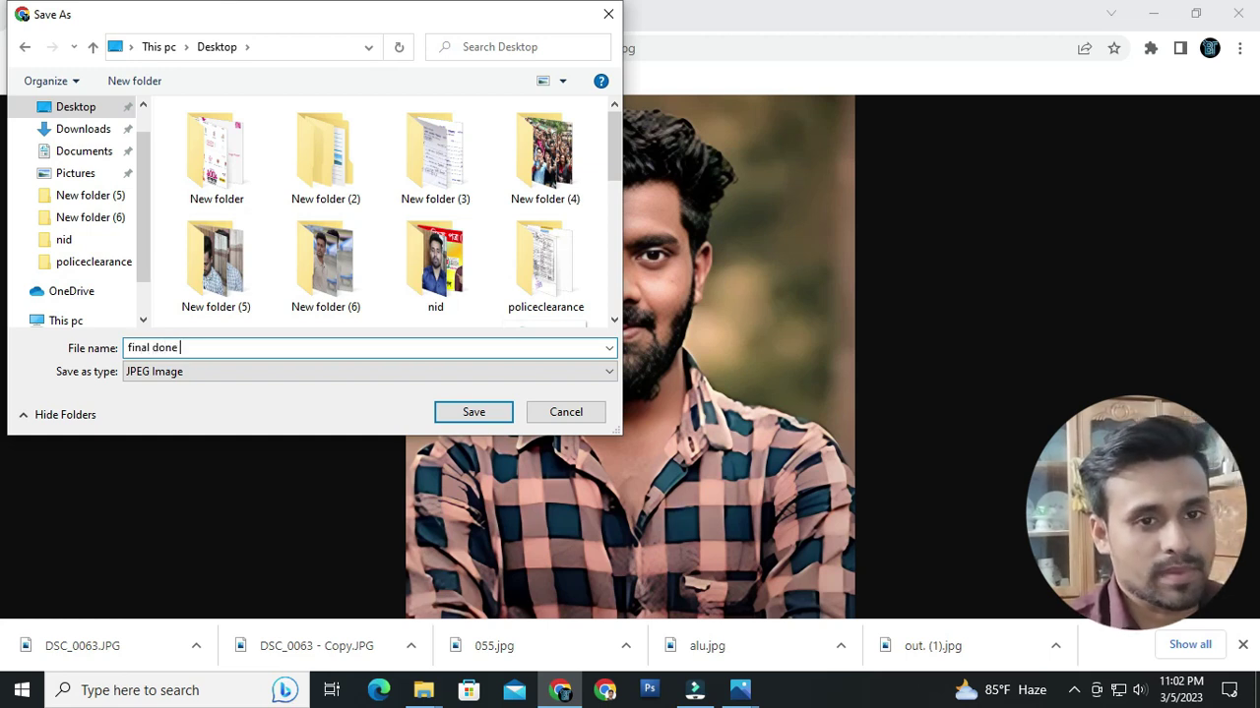
click(458, 411)
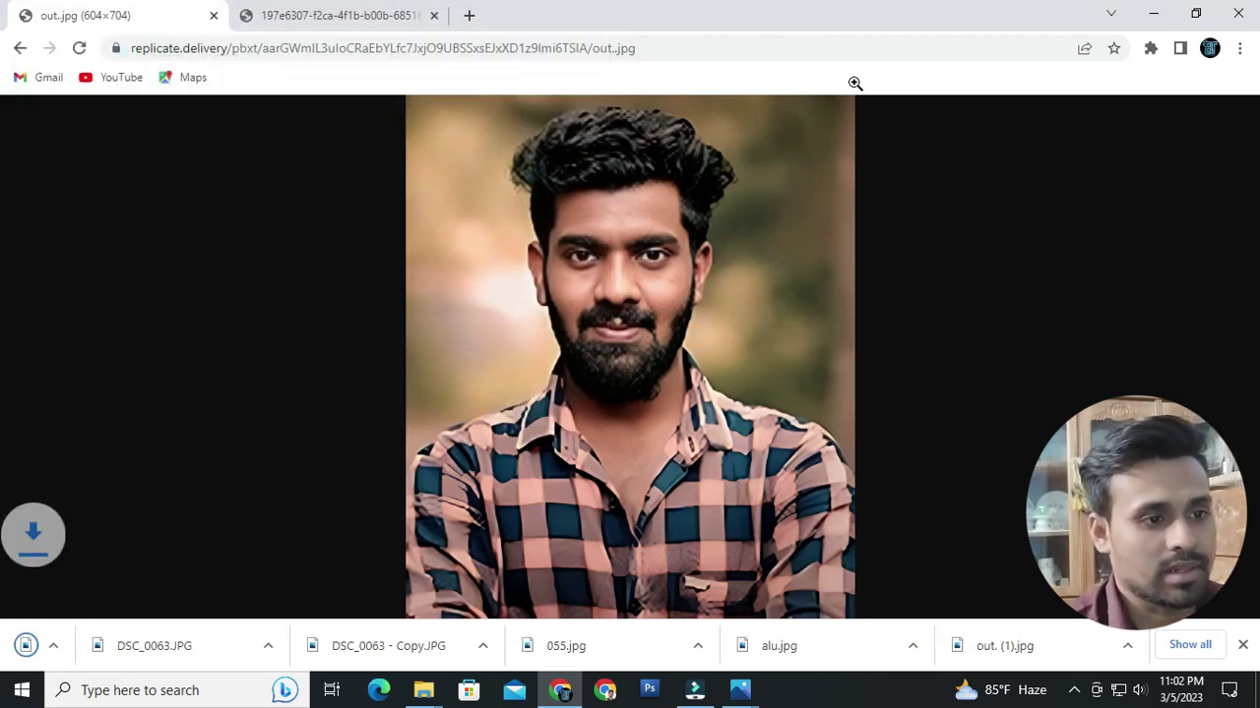
Minimize the browser and folder windows, examine final done 1.jpg from the desktop up close, and close the viewer.
click(1155, 15)
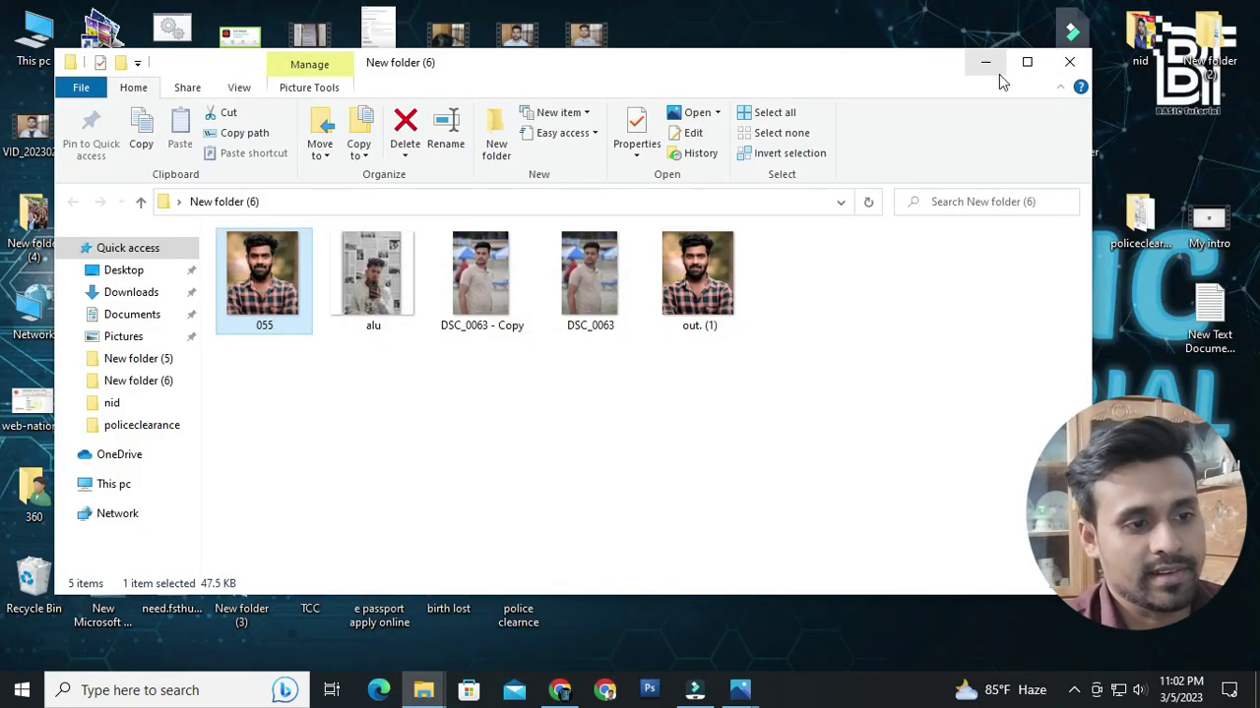
click(984, 61)
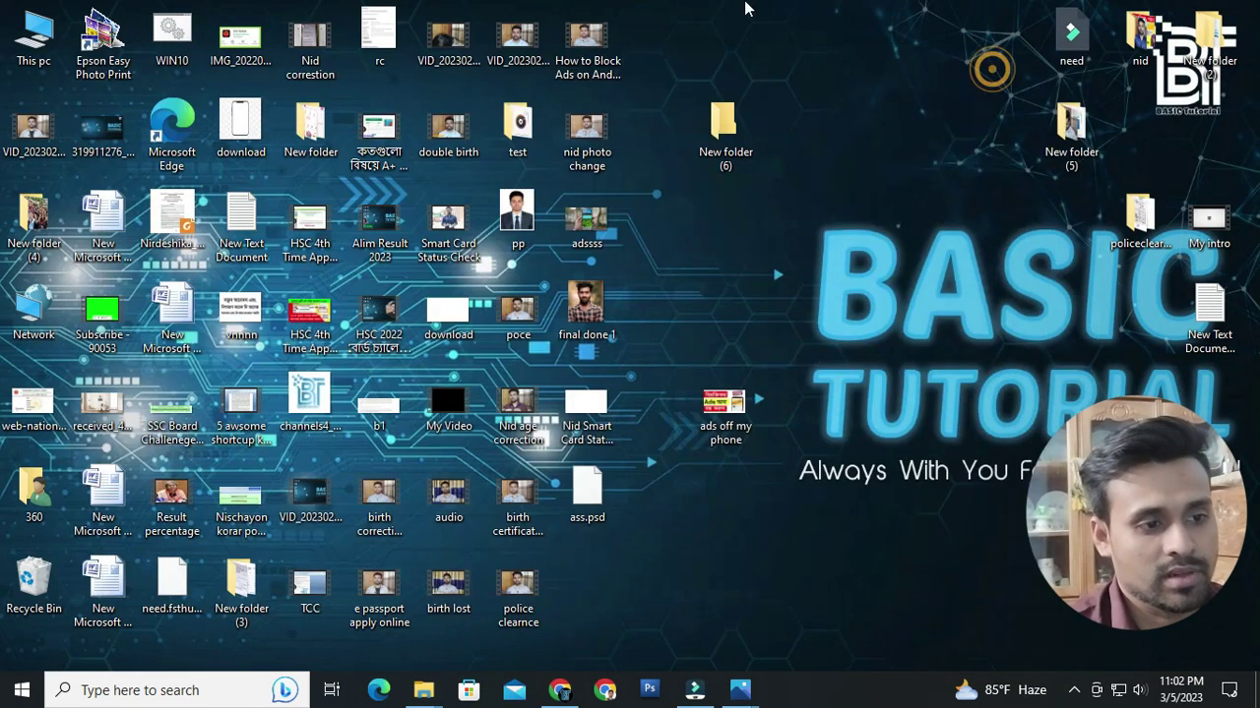
double_click(596, 311)
scroll(639, 267, up, 3)
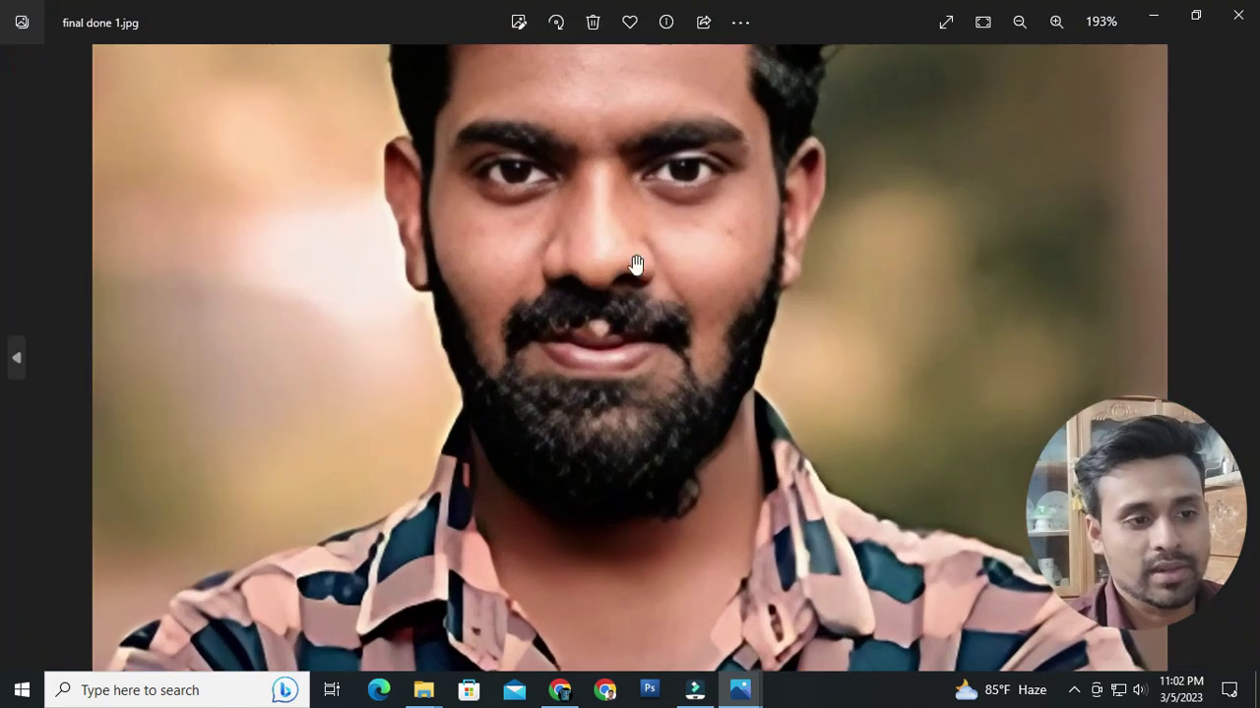
scroll(699, 221, down, 4)
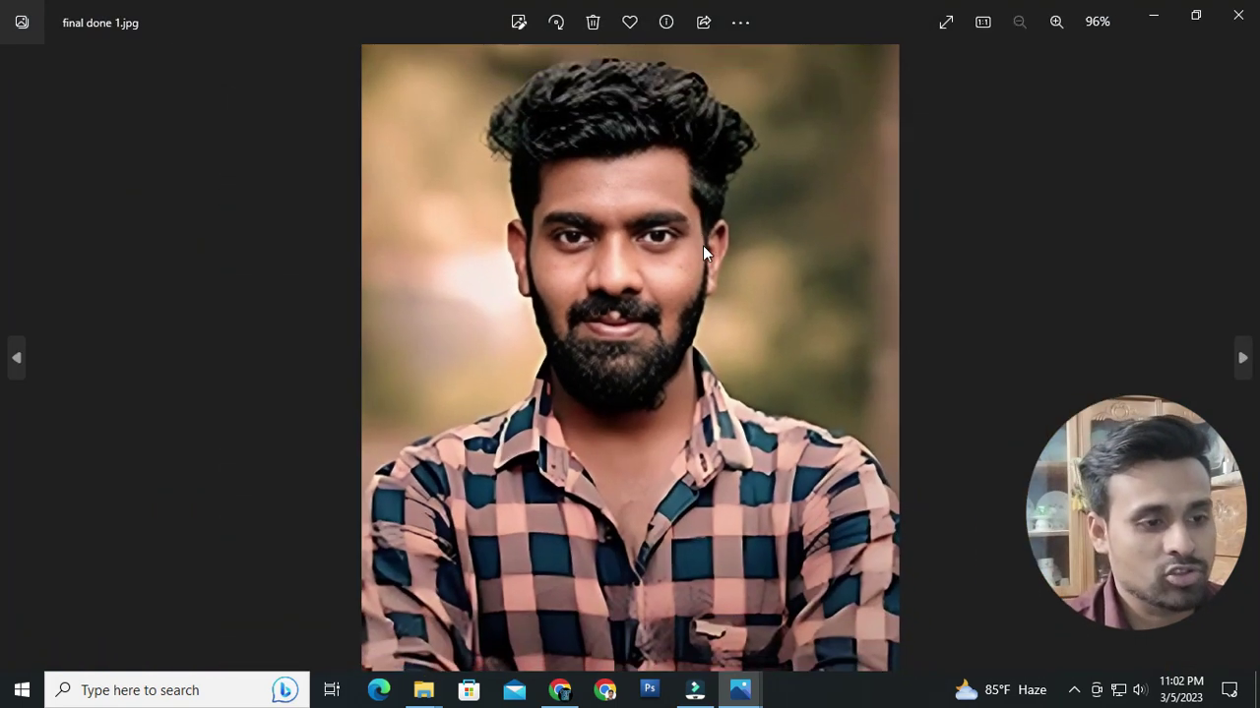
click(1237, 14)
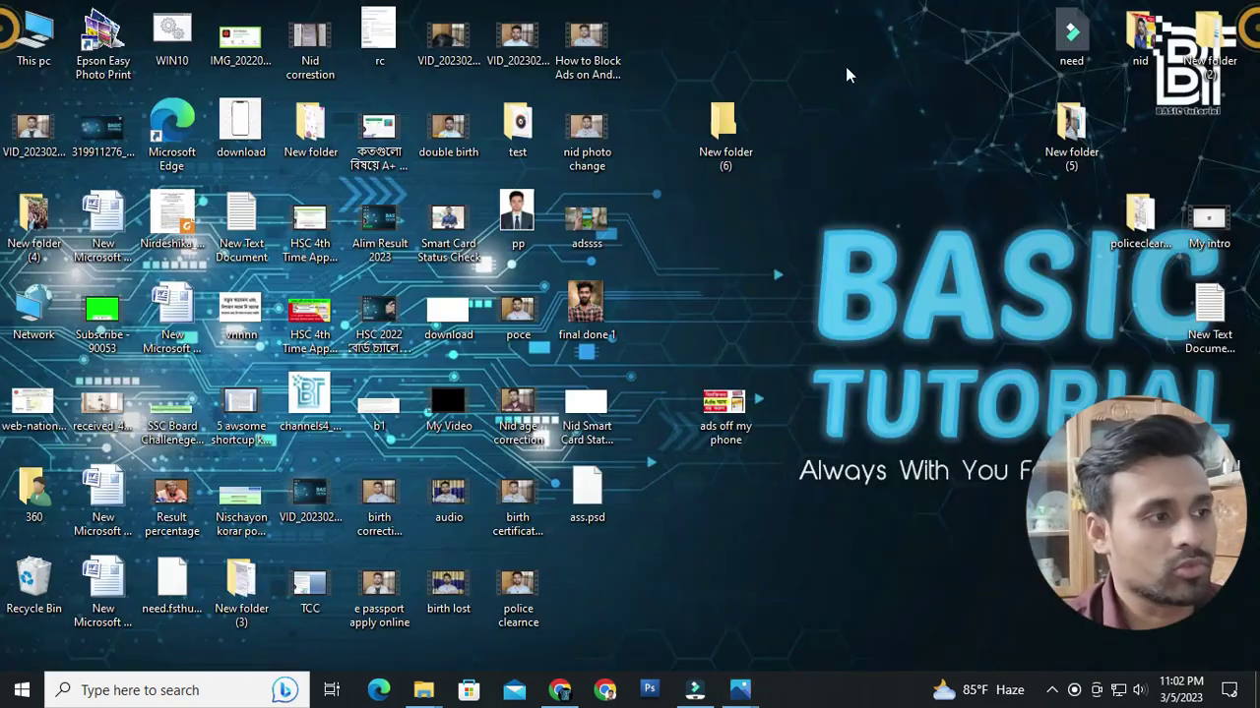
Switch back to Chrome, return from the output image to the tencentarc/gfpgan page, and reload it.
click(560, 681)
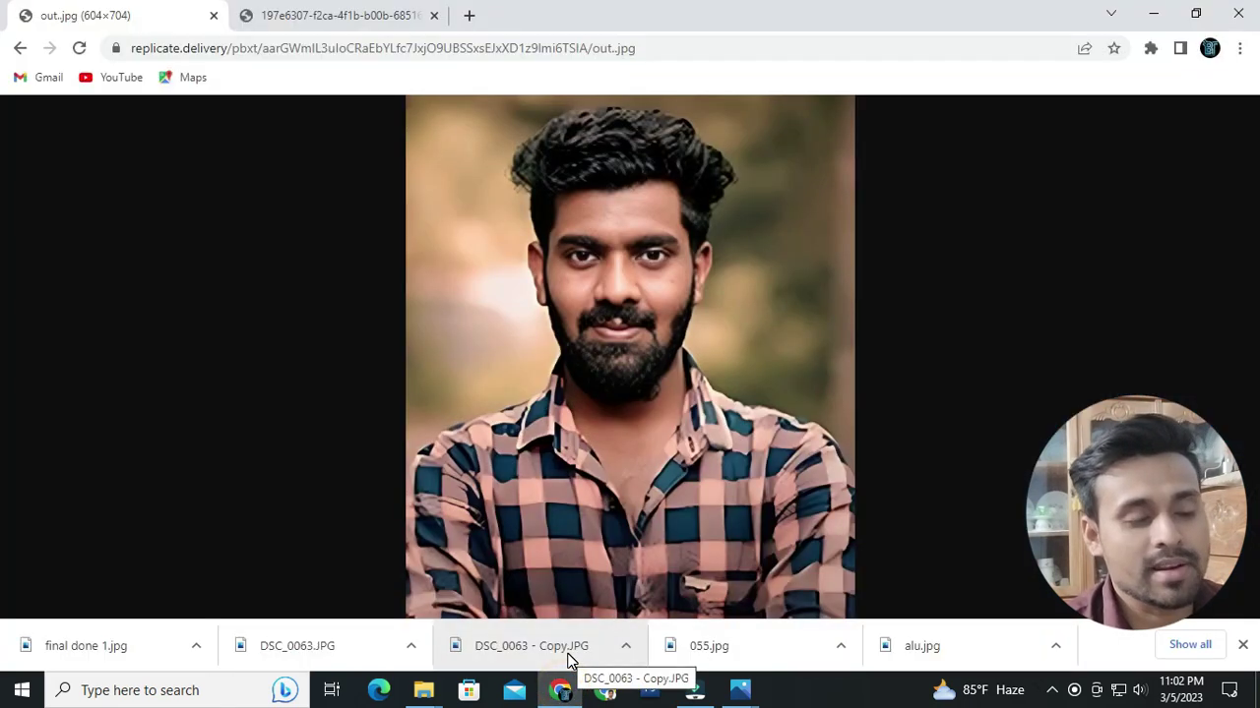
click(21, 47)
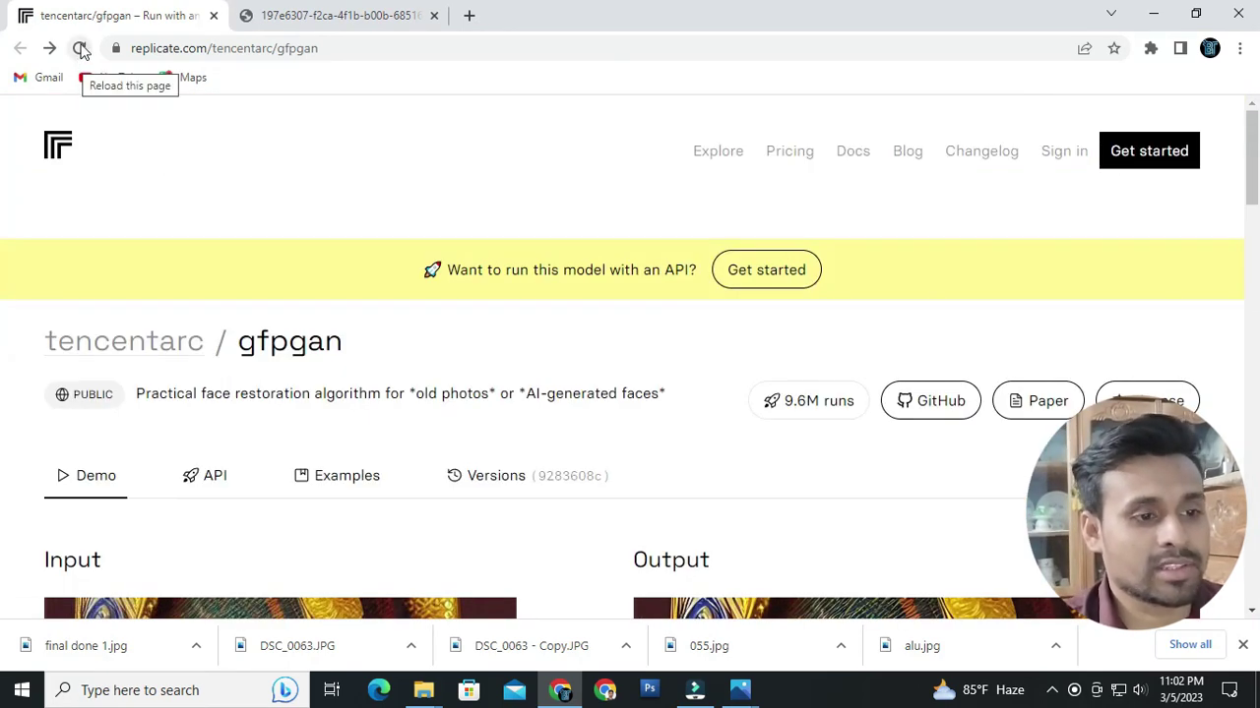
click(81, 49)
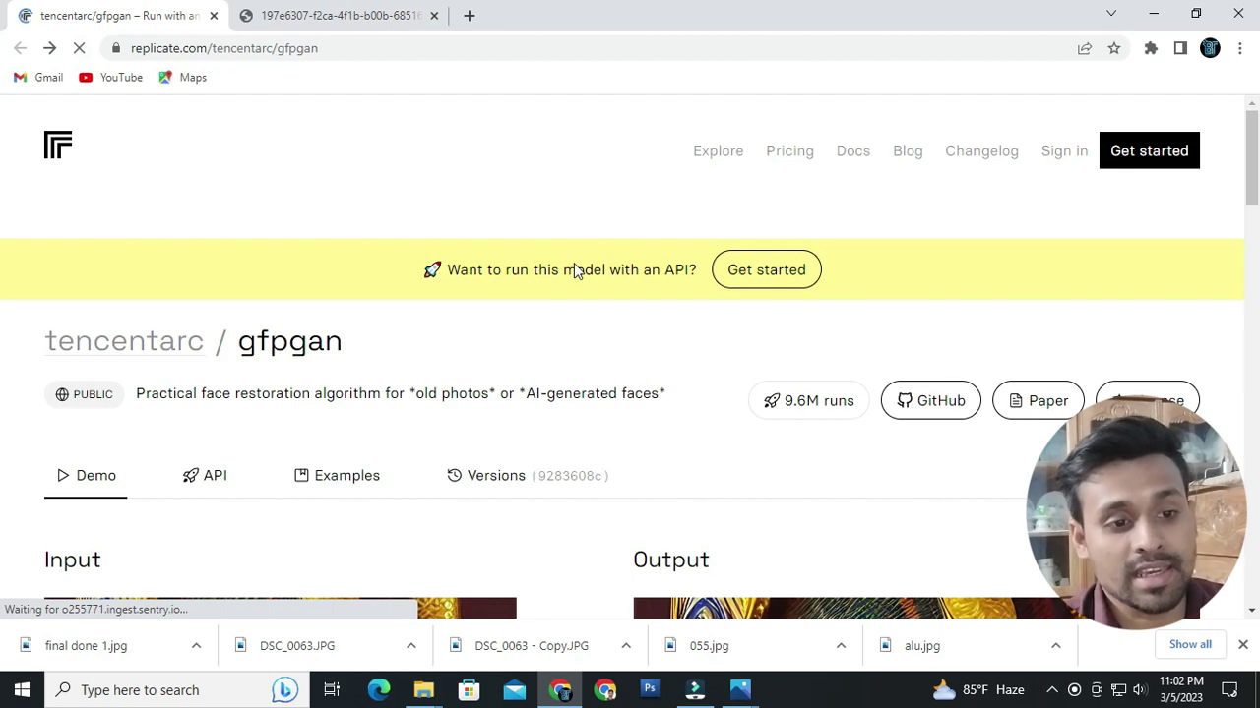
Upload the photo alu from the Desktop's New folder (6) as the model's input image.
scroll(754, 358, down, 2)
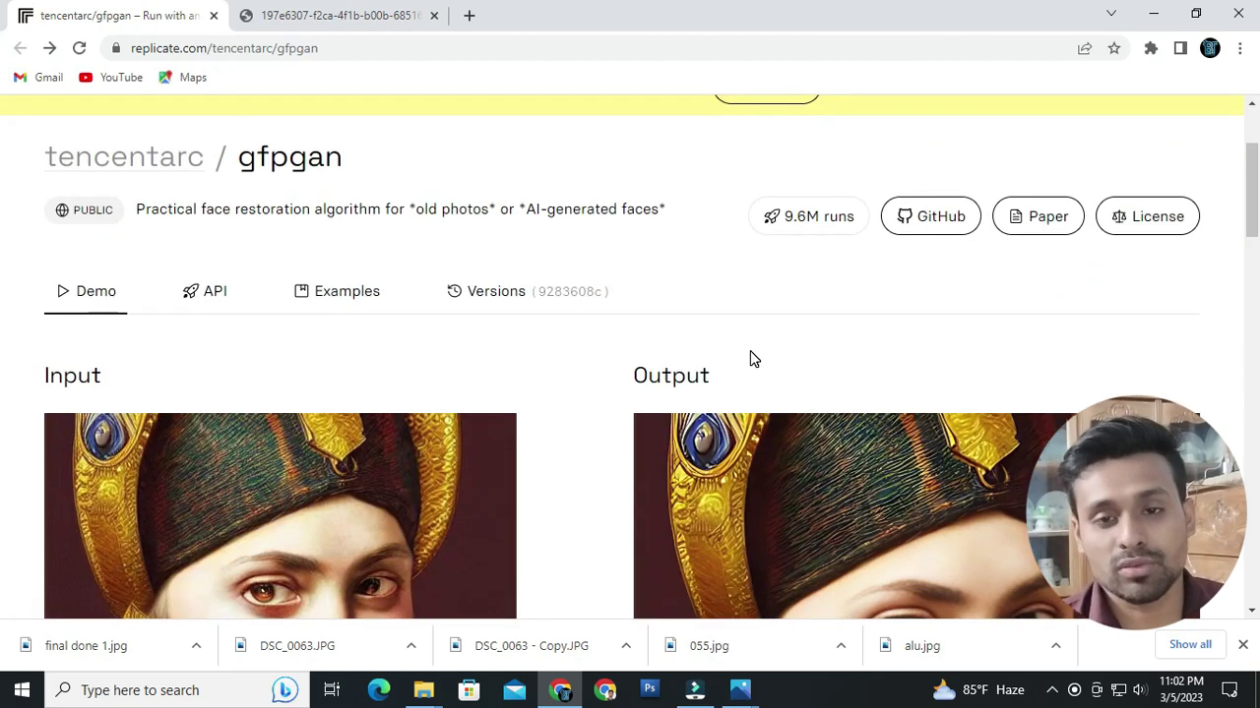
scroll(749, 358, down, 3)
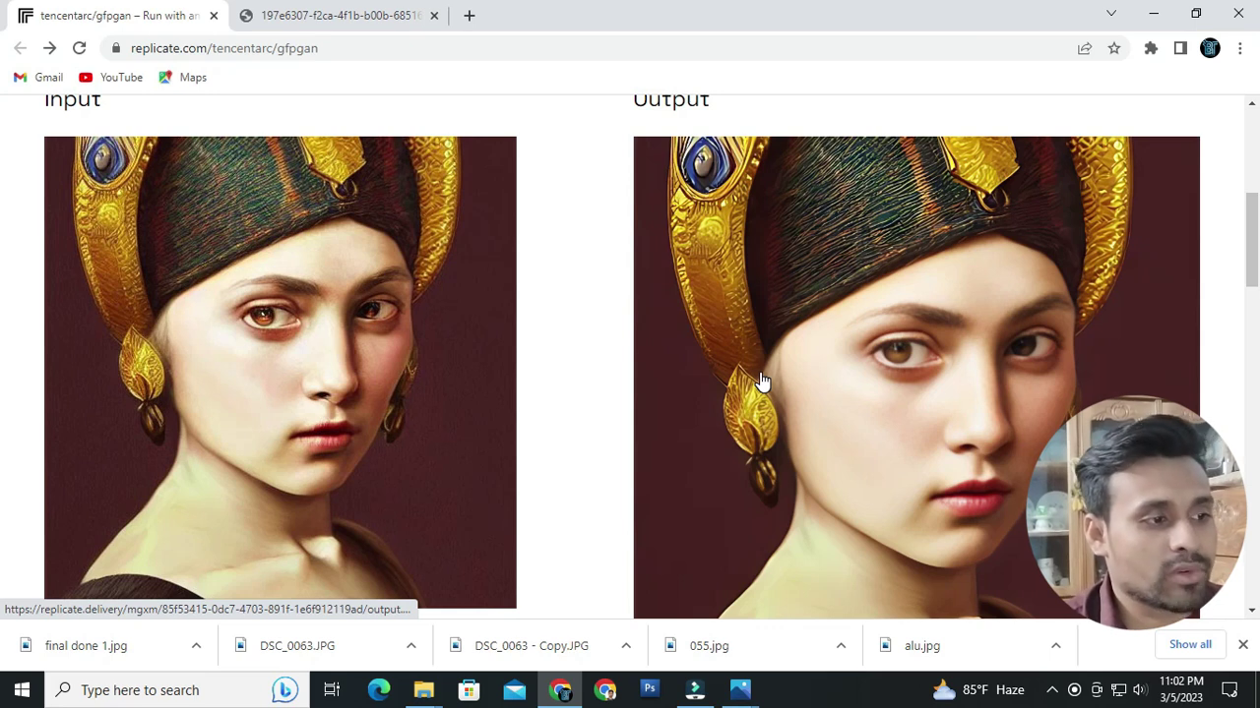
scroll(654, 425, down, 3)
scroll(581, 399, down, 3)
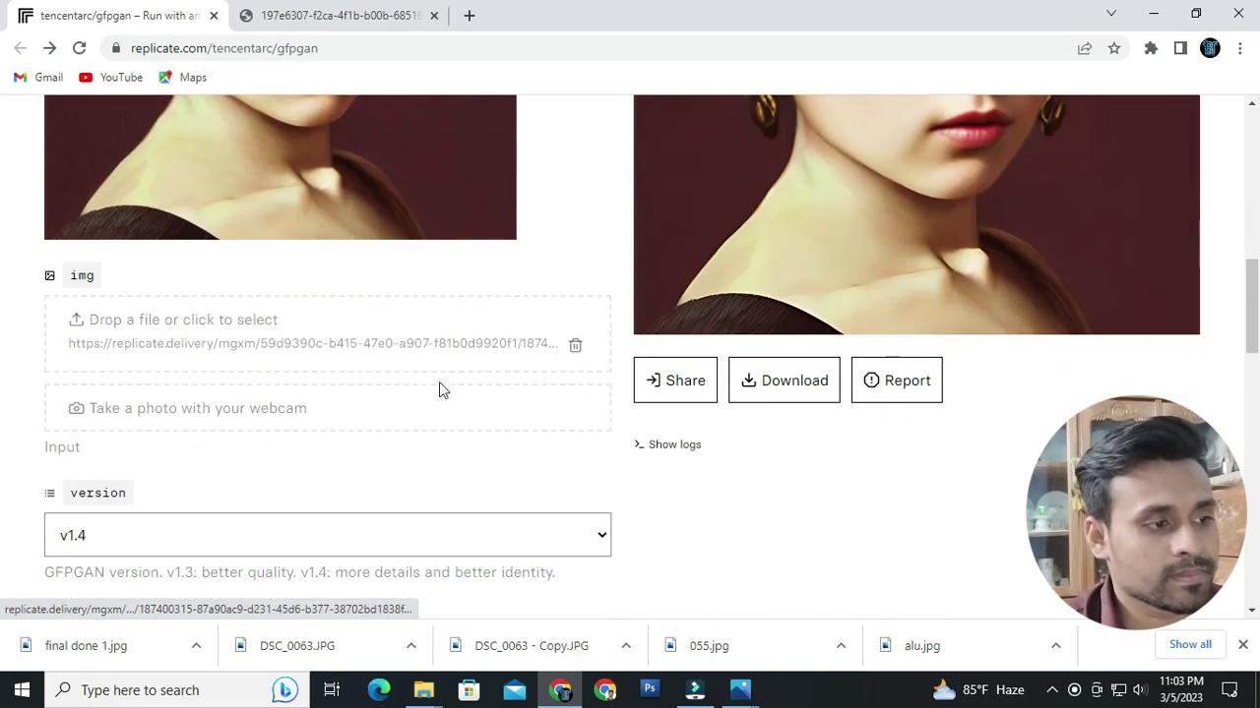
click(122, 337)
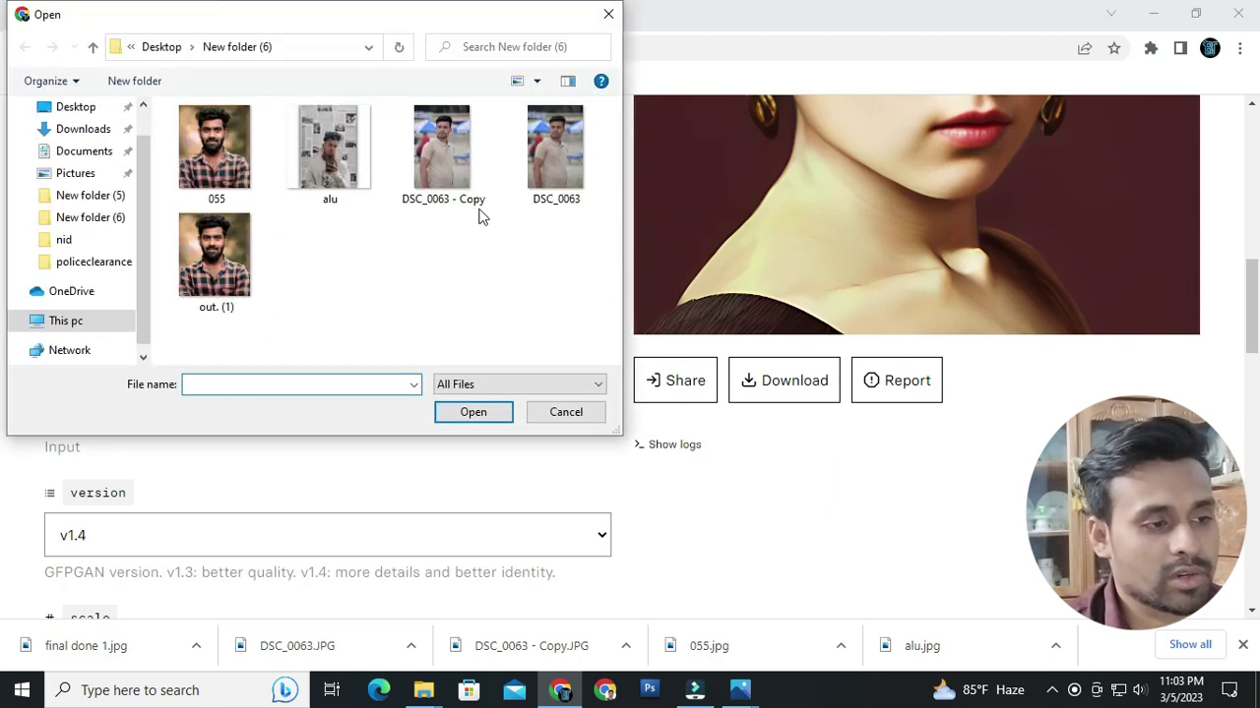
click(330, 147)
click(464, 411)
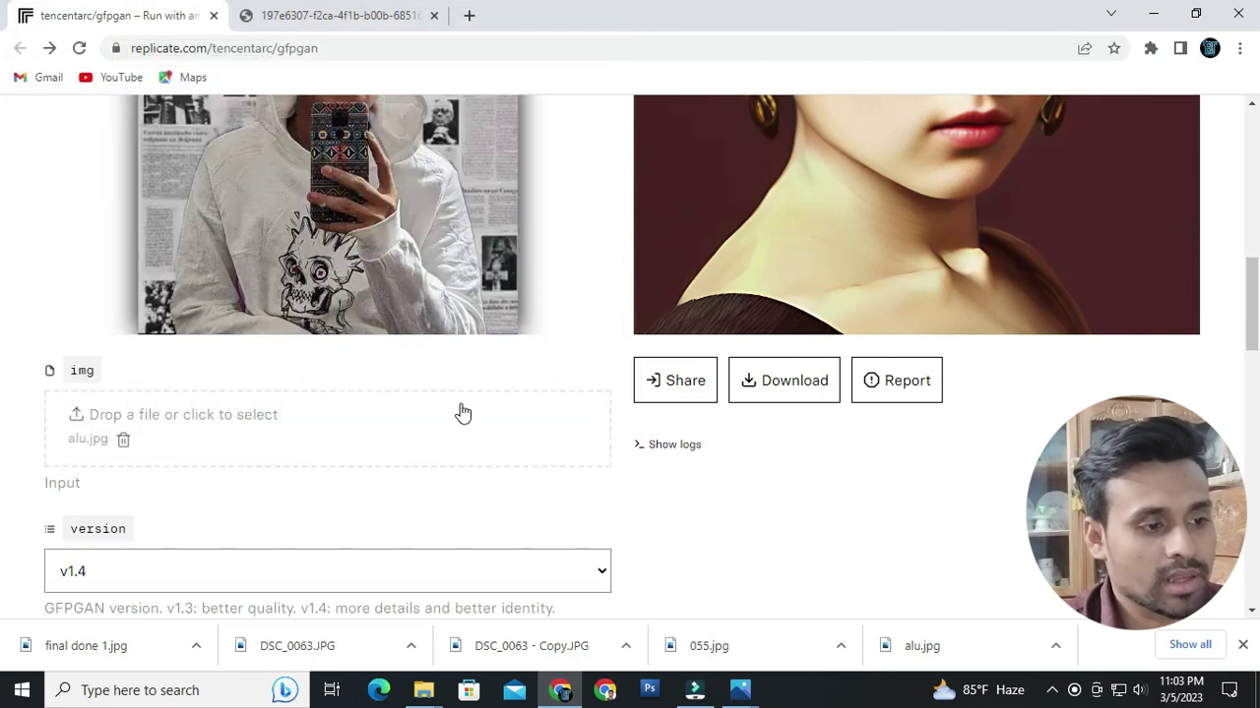
Check the uploaded alu.jpg preview and submit the photo for restoration.
scroll(458, 413, up, 4)
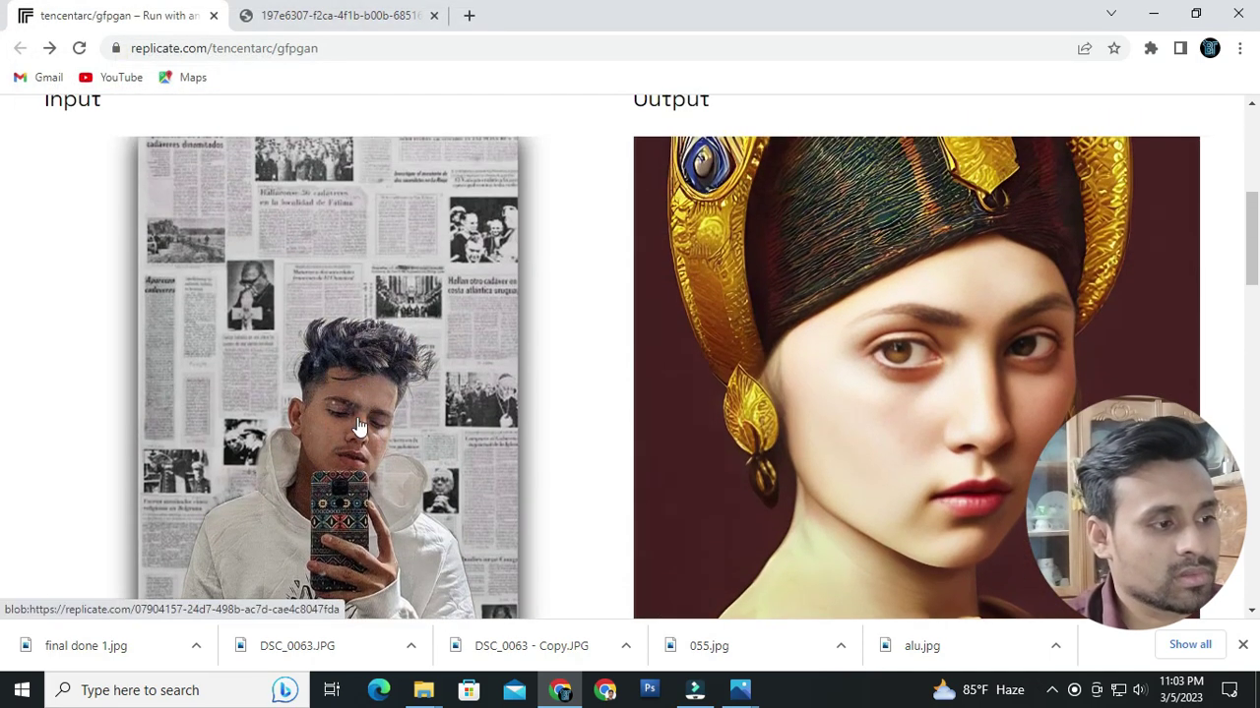
scroll(374, 356, down, 6)
scroll(383, 354, down, 3)
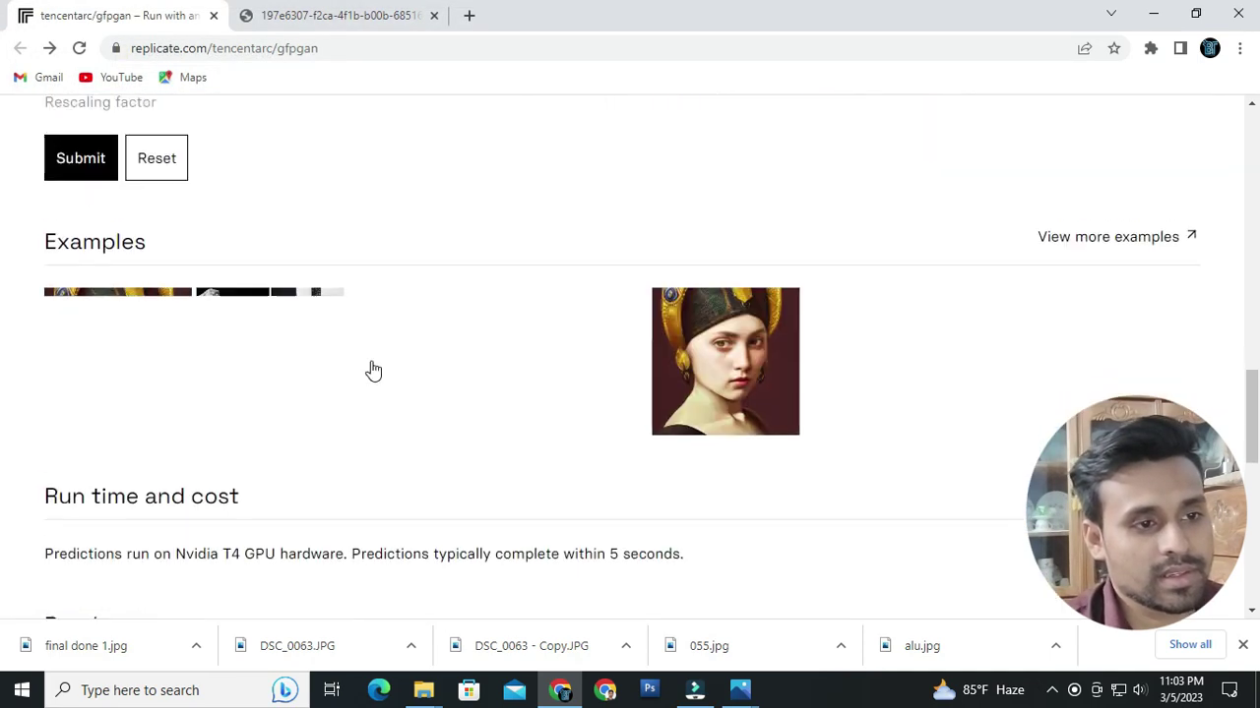
scroll(368, 368, up, 2)
click(94, 333)
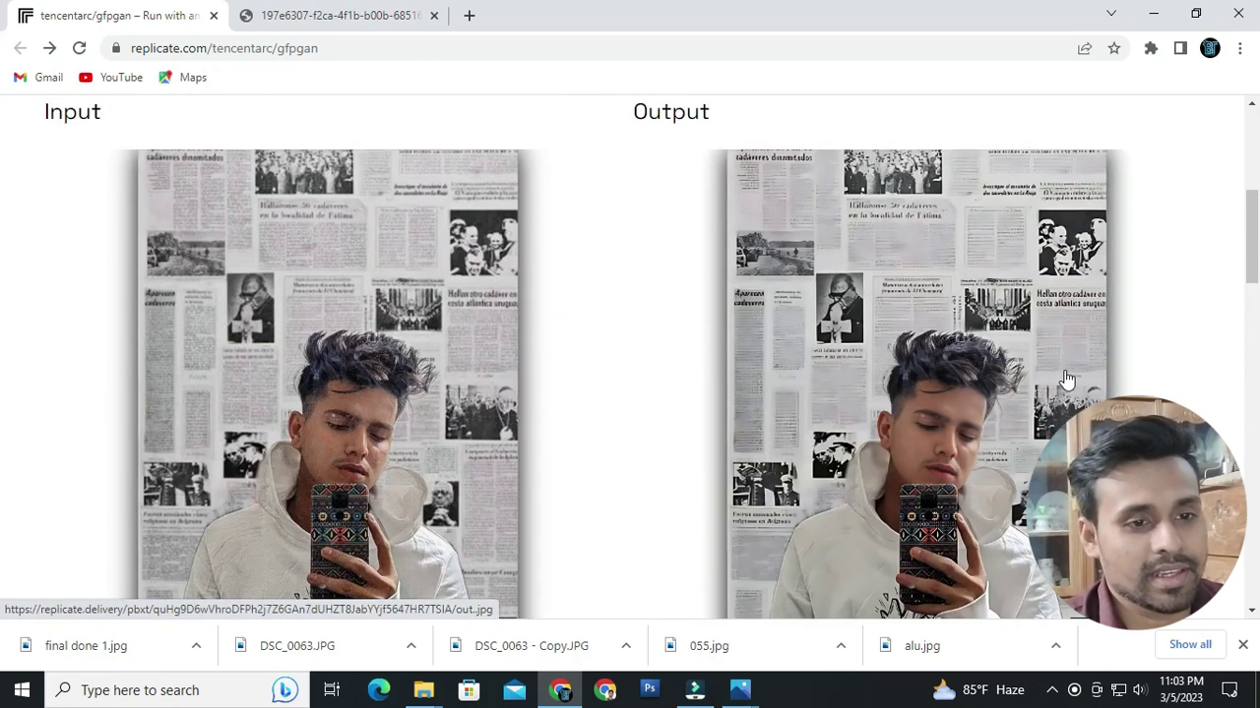
Compare the face and background detail of the original alu.jpg with its restored output.
scroll(1068, 394, down, 1)
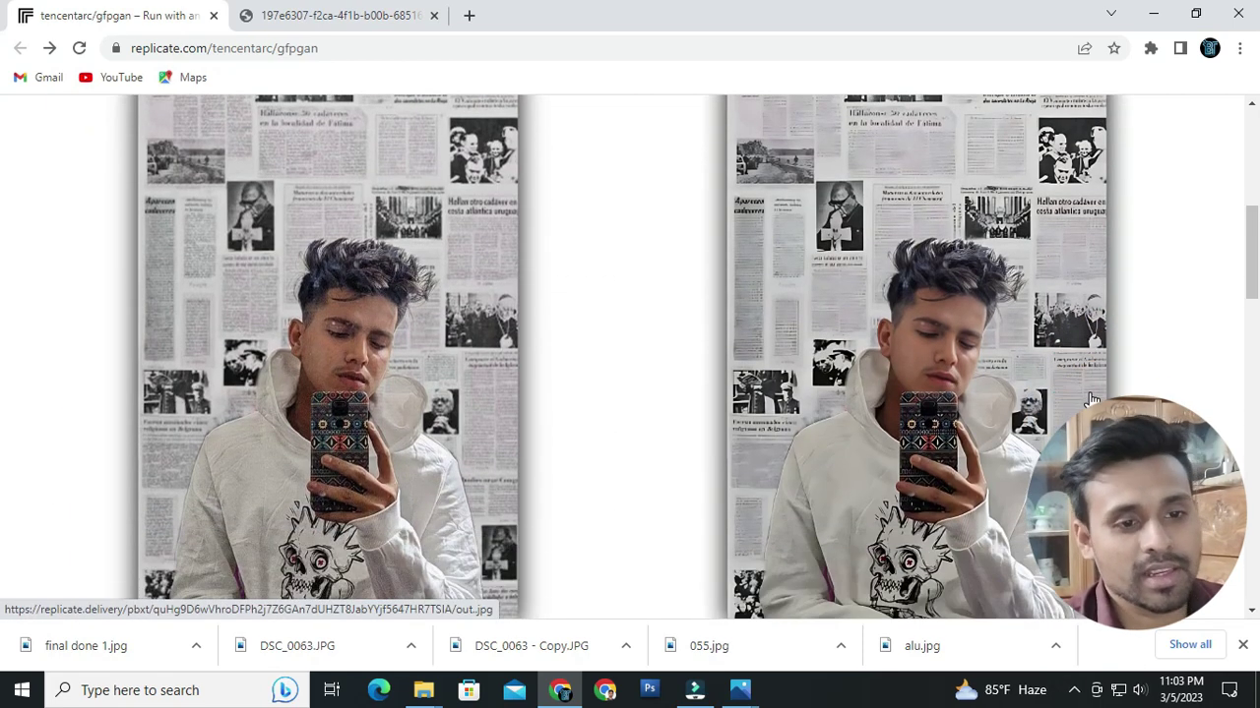
scroll(389, 315, down, 1)
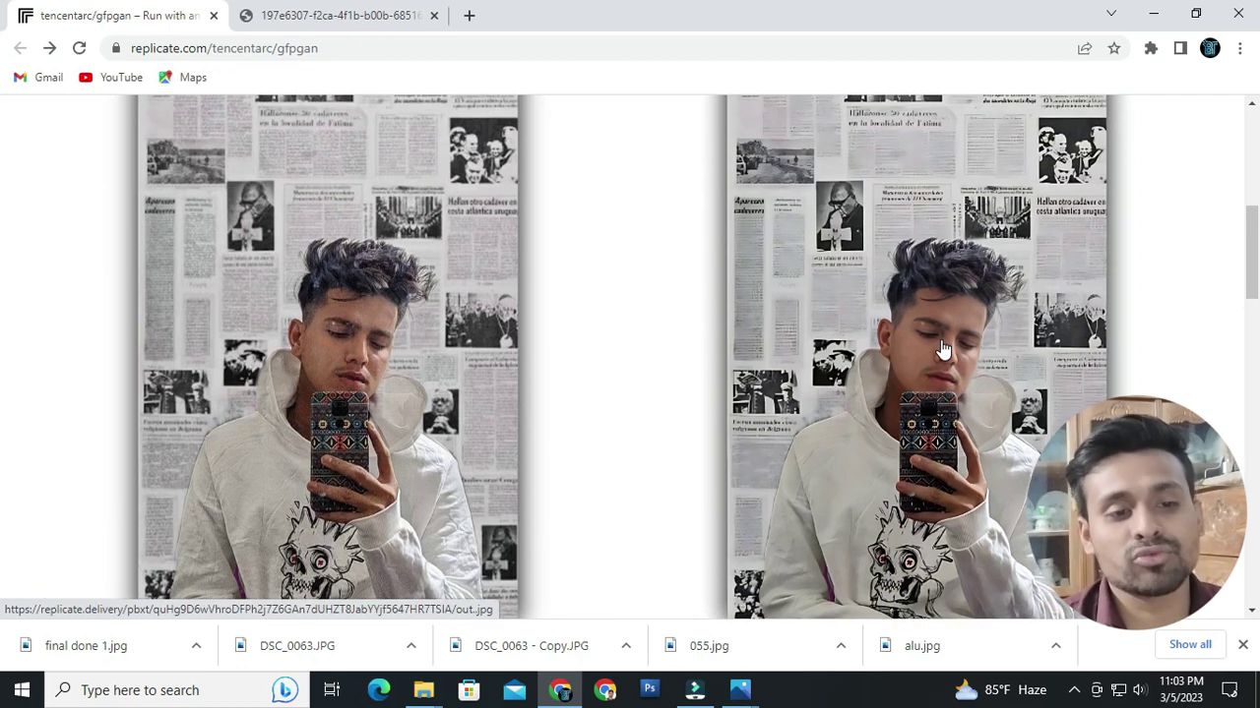
scroll(961, 352, down, 1)
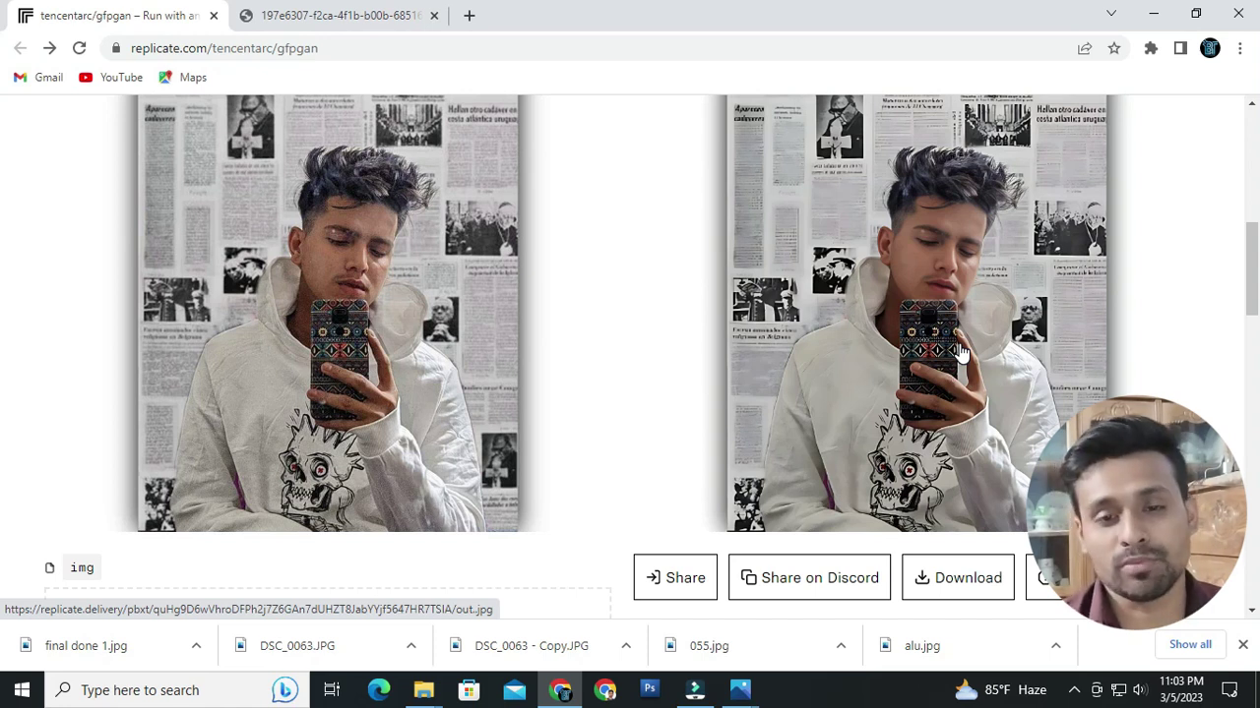
scroll(1127, 340, up, 1)
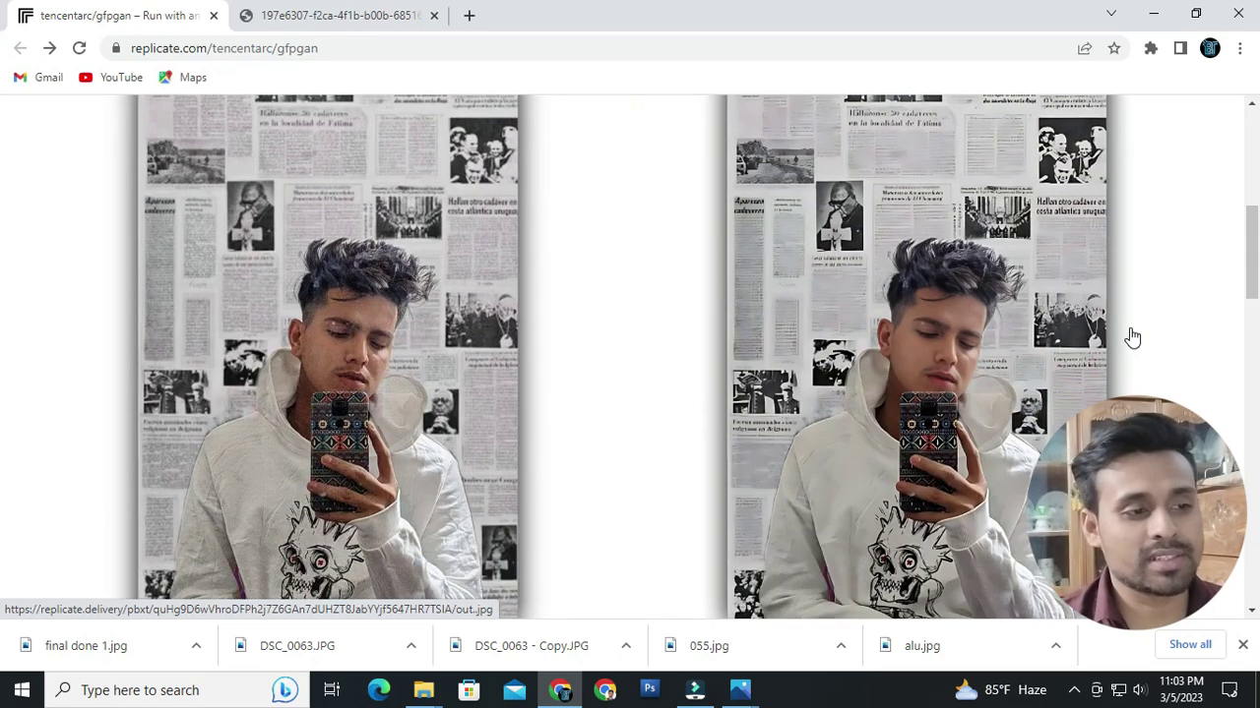